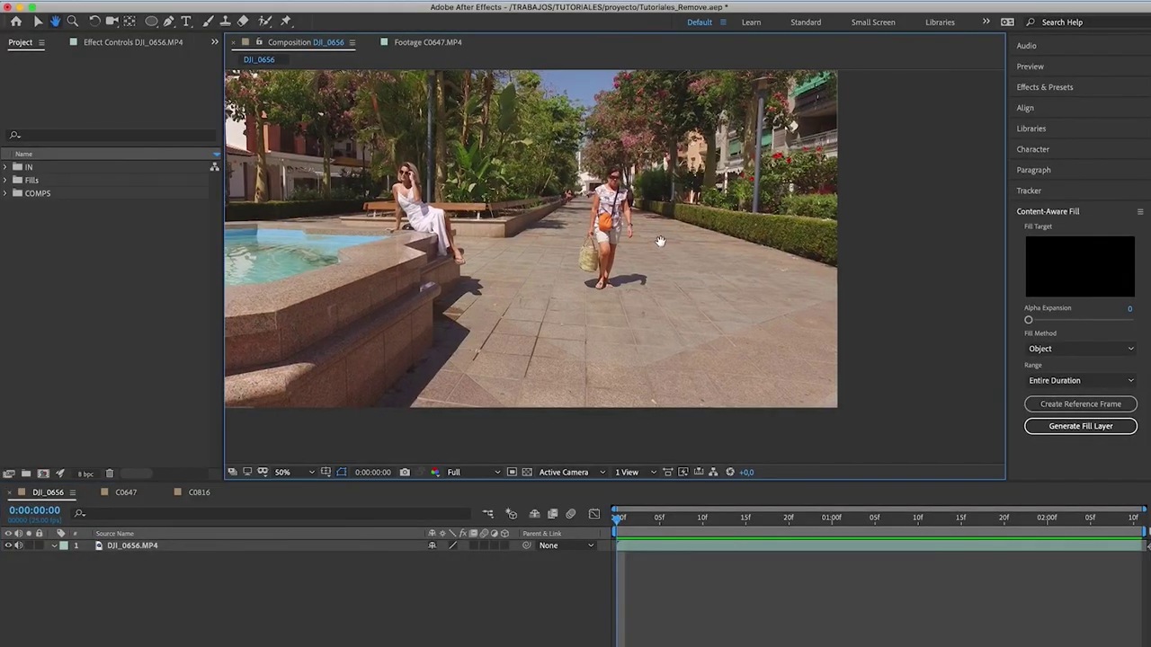
# - Pan the DJI_0656 composition view to reposition the promenade frame
pyautogui.moveTo(660, 241); pyautogui.dragTo(694, 258)
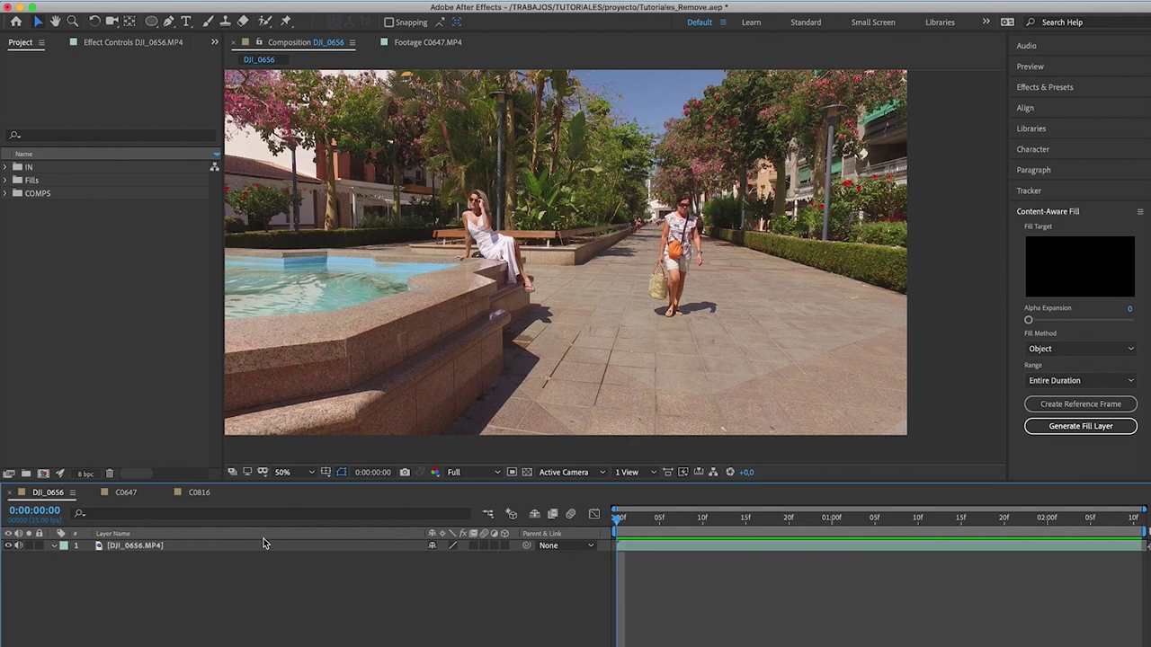
# - Select the DJI_0656 layer and draw a closed Pen mask around the walking woman and her shadow
pyautogui.click(256, 546)
pyautogui.click(168, 21)
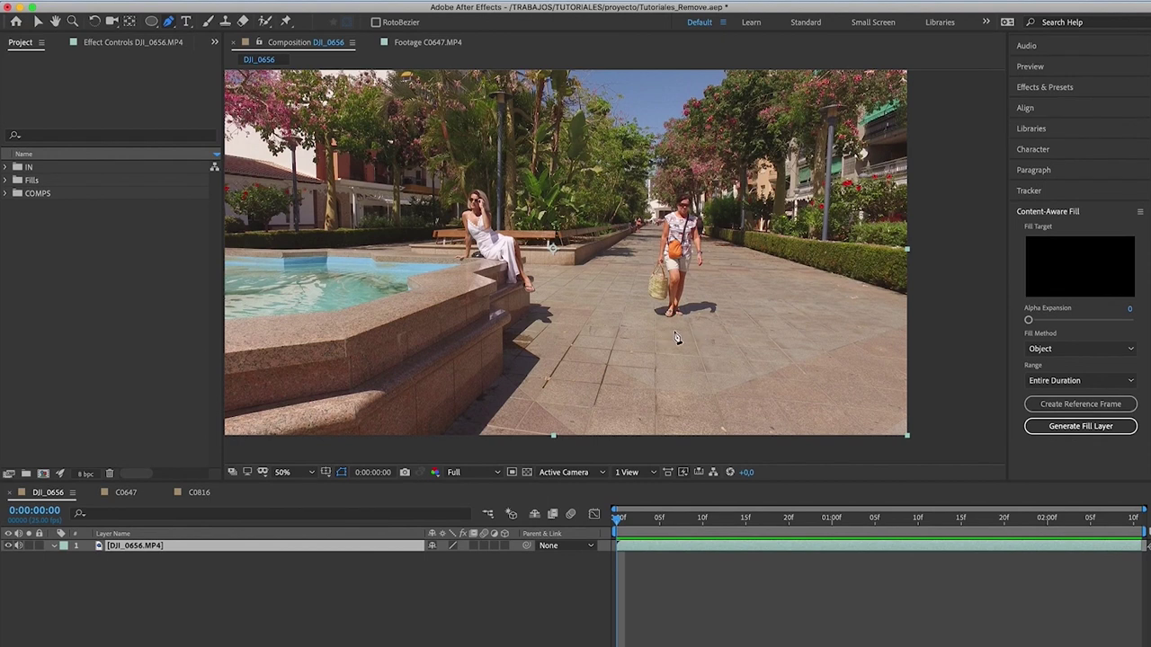
pyautogui.click(663, 331)
pyautogui.click(731, 310)
pyautogui.click(718, 287)
pyautogui.click(714, 267)
pyautogui.click(712, 218)
pyautogui.click(641, 253)
pyautogui.click(637, 286)
pyautogui.click(640, 325)
pyautogui.click(664, 331)
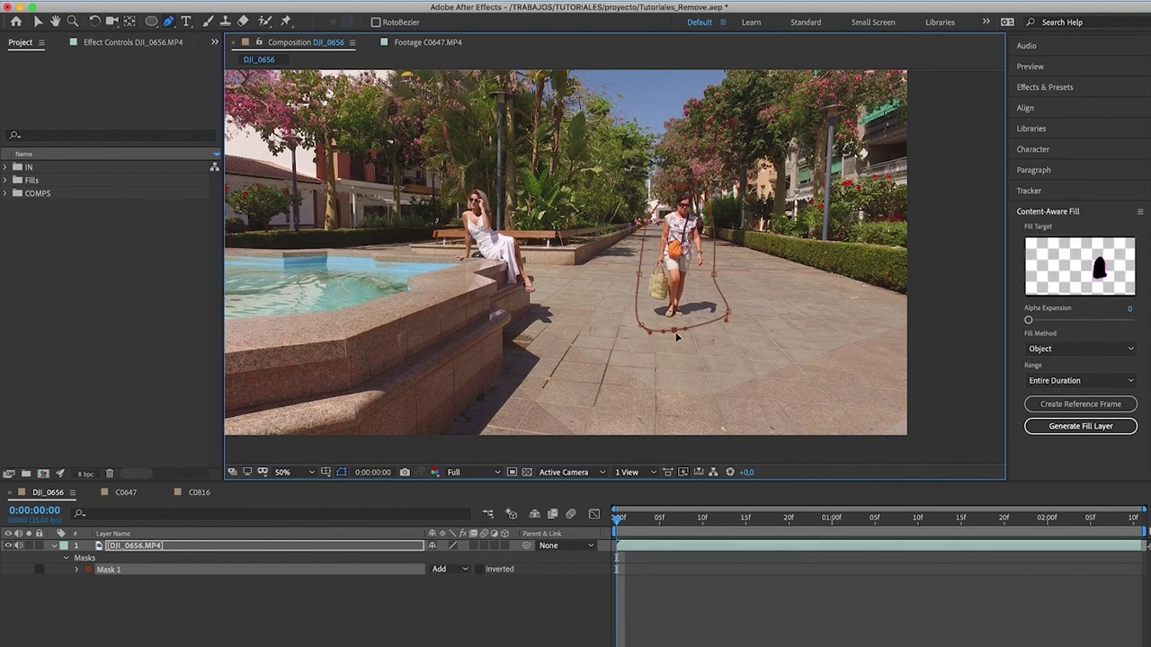
# - Set Mask 1's mode to None and turn on Mask Path keyframing
pyautogui.press('m')
pyautogui.click(450, 559)
pyautogui.click(452, 572)
pyautogui.press('m')
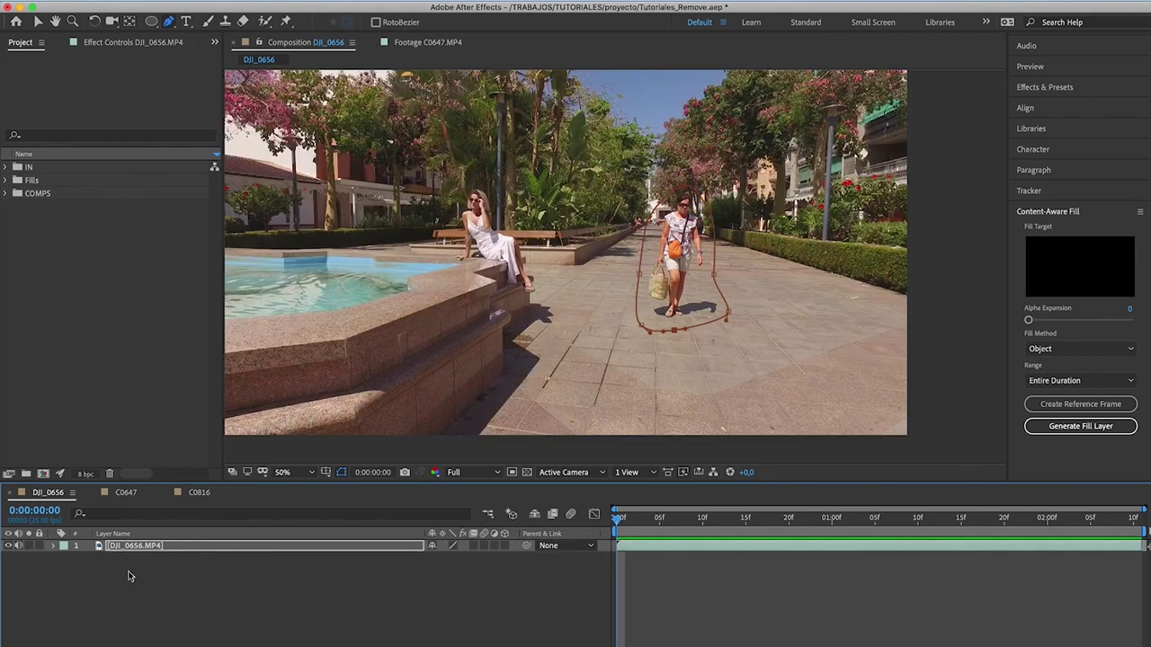
pyautogui.press('m')
pyautogui.click(101, 570)
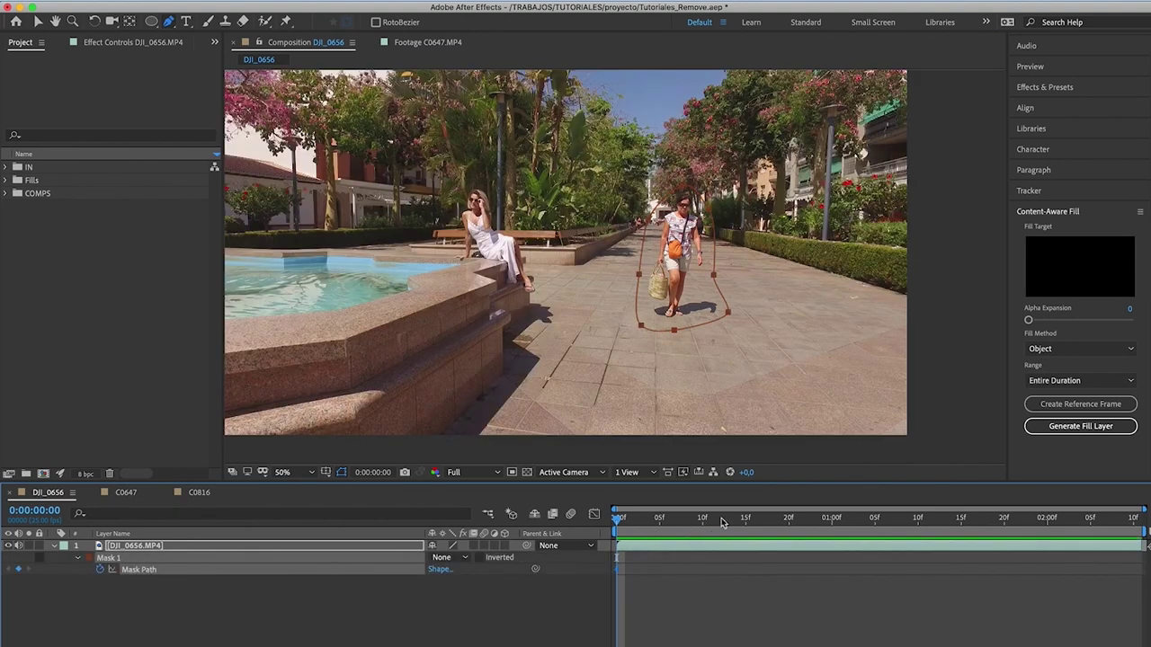
# - Move and enlarge the mask around the woman at frame 22 and at 1 second 13 frames
pyautogui.click(805, 518)
pyautogui.press('v')
pyautogui.doubleClick(670, 333)
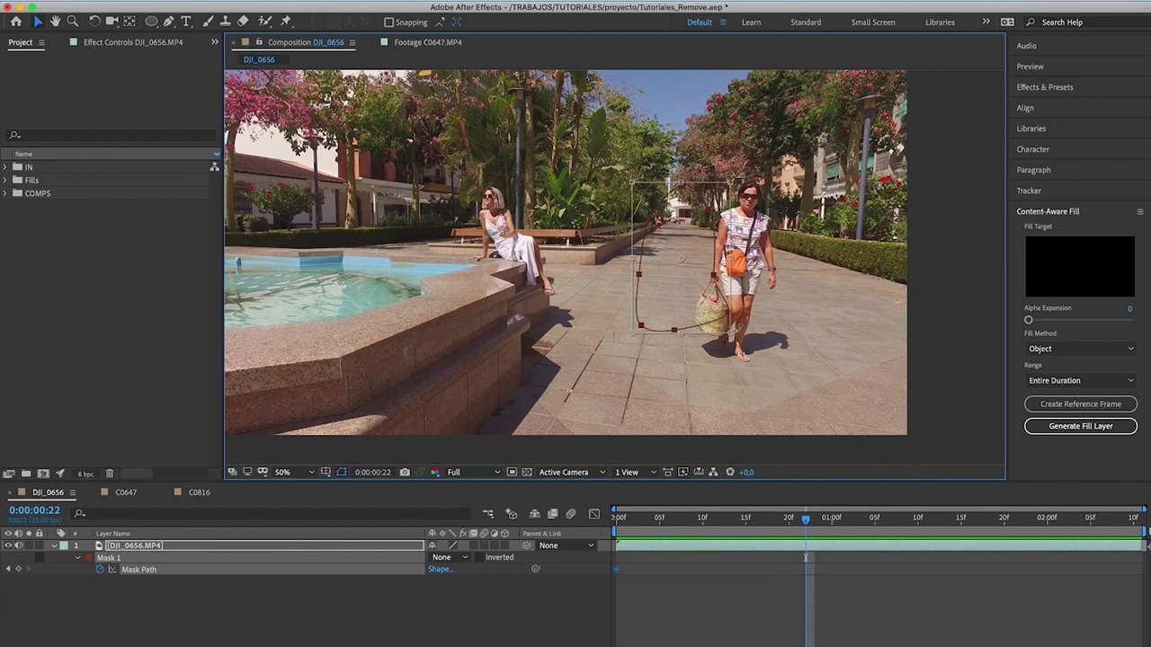
pyautogui.moveTo(730, 333); pyautogui.dragTo(815, 378)
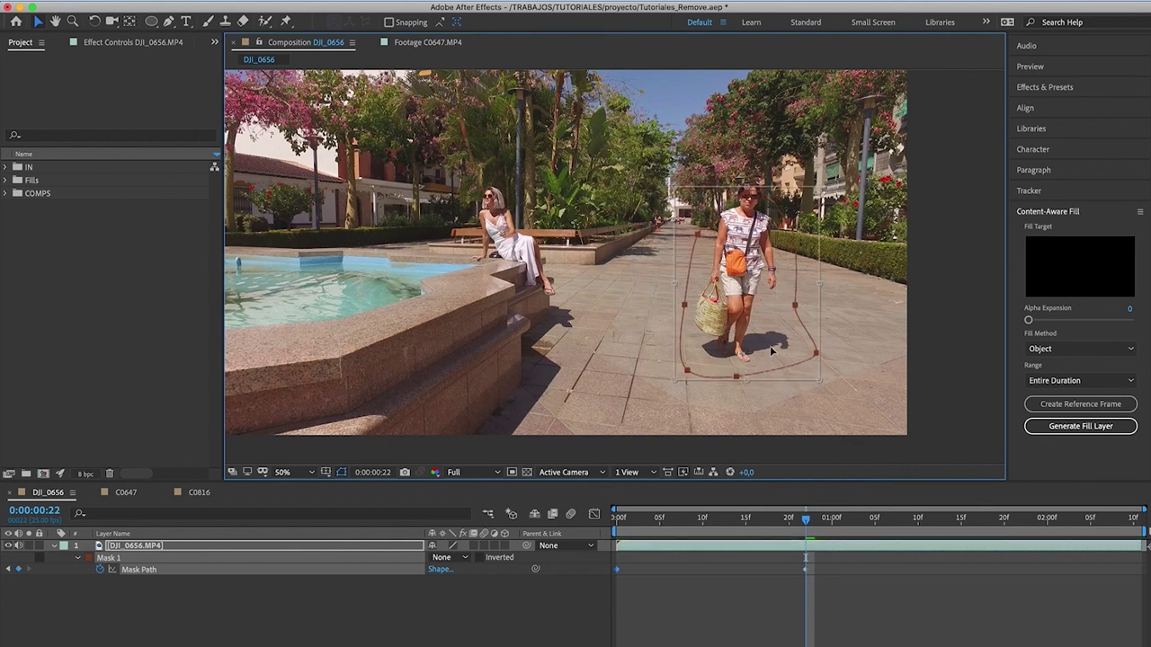
pyautogui.moveTo(745, 187); pyautogui.dragTo(745, 163)
pyautogui.click(943, 519)
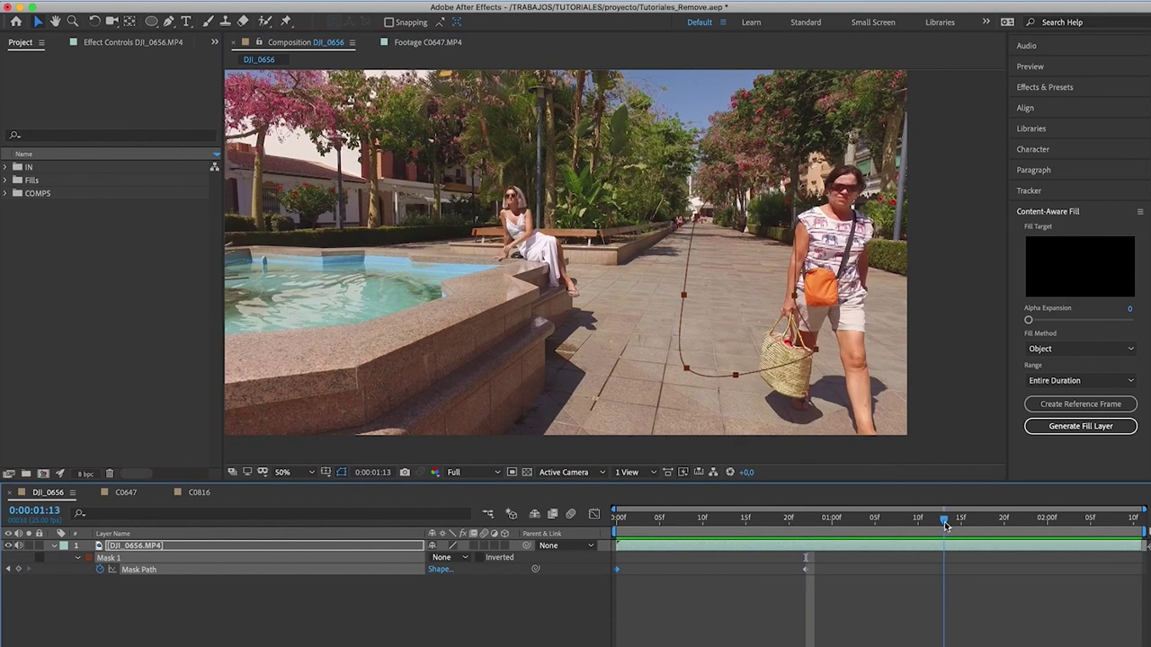
pyautogui.doubleClick(734, 381)
pyautogui.moveTo(735, 381); pyautogui.dragTo(840, 423)
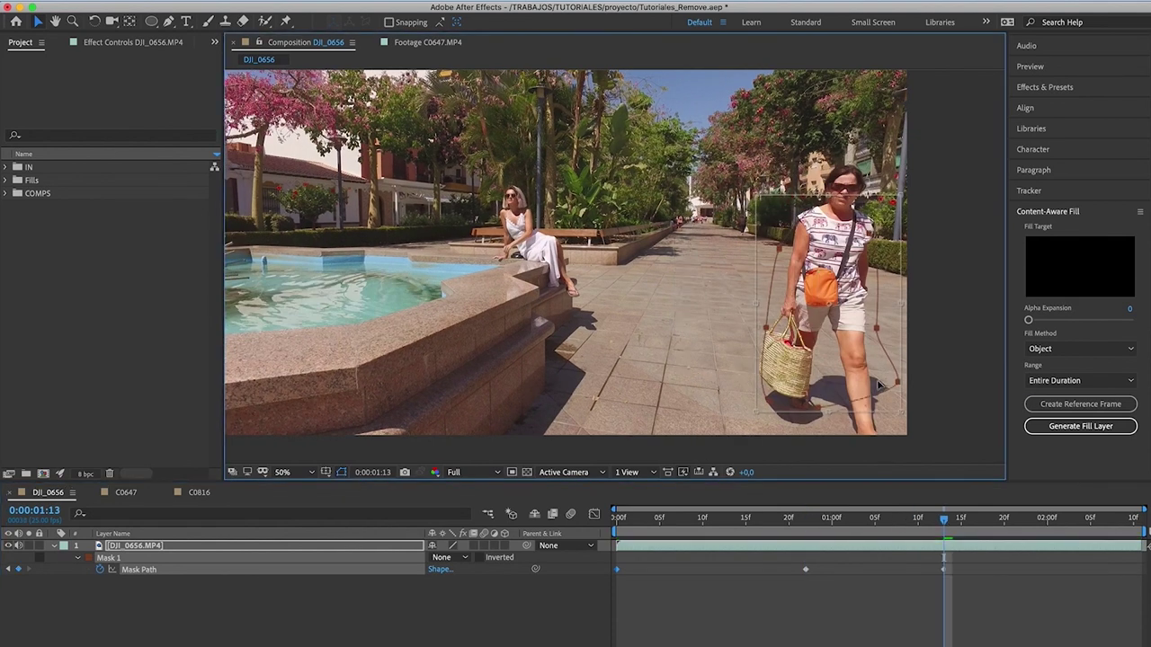
pyautogui.moveTo(765, 255); pyautogui.dragTo(733, 136)
pyautogui.moveTo(911, 304); pyautogui.dragTo(927, 304)
# - Shift the mask right to follow her at 2 seconds and 2 seconds 4 frames
pyautogui.click(1047, 518)
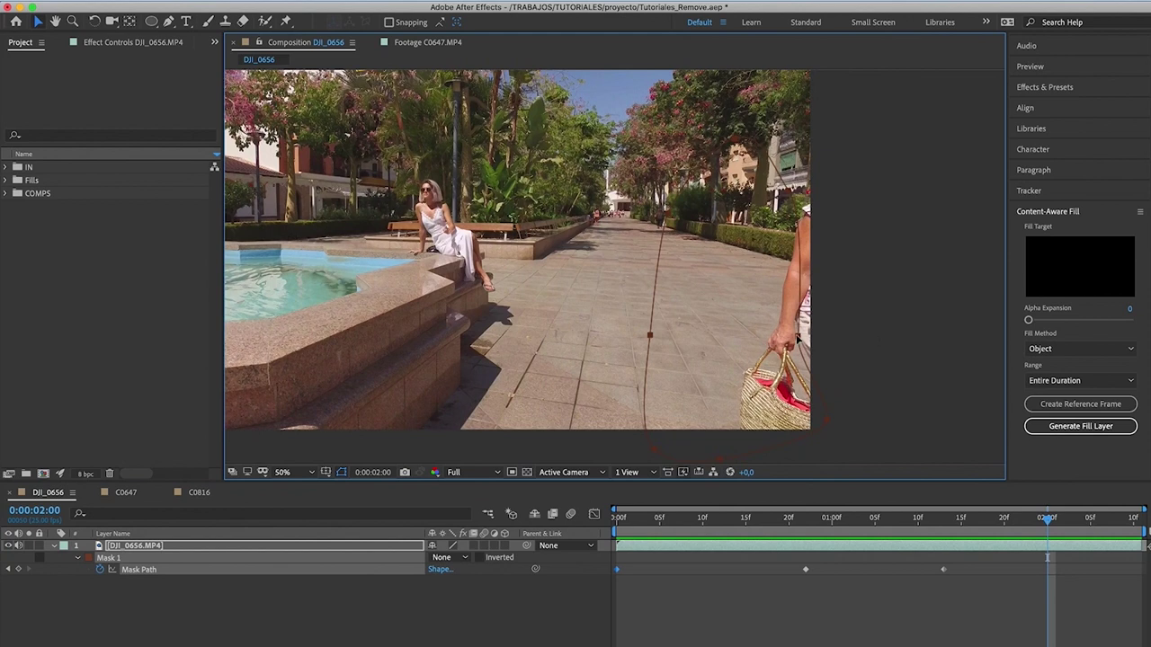
pyautogui.hotkey('ctrl', 't')
pyautogui.moveTo(795, 338); pyautogui.dragTo(883, 340)
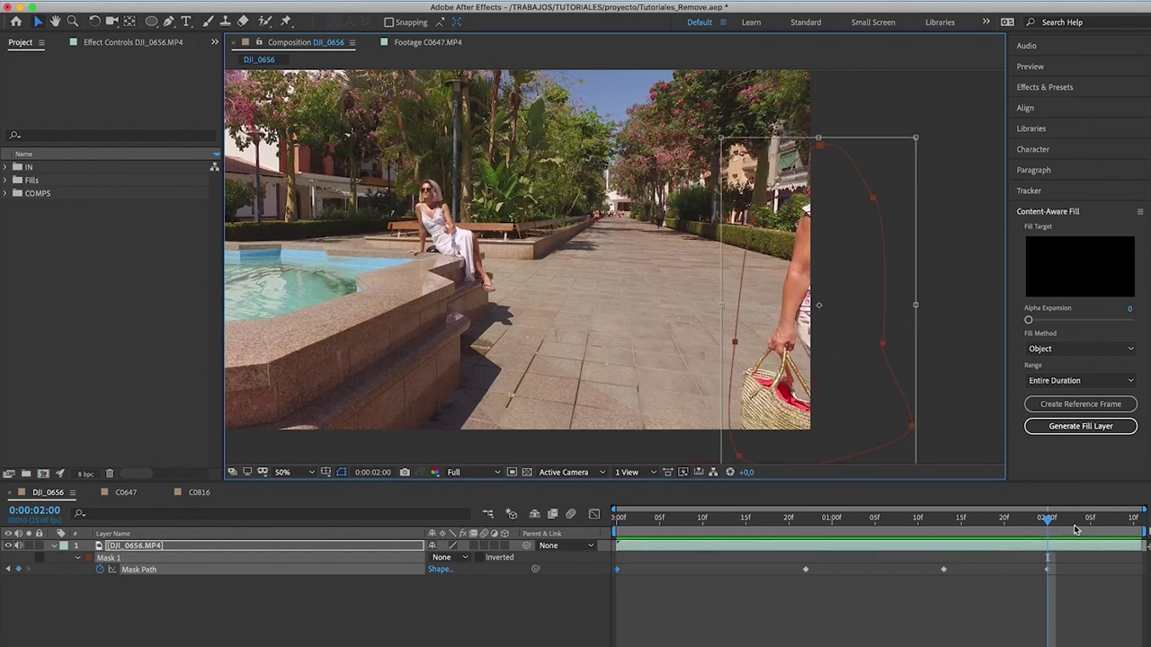
pyautogui.click(1082, 518)
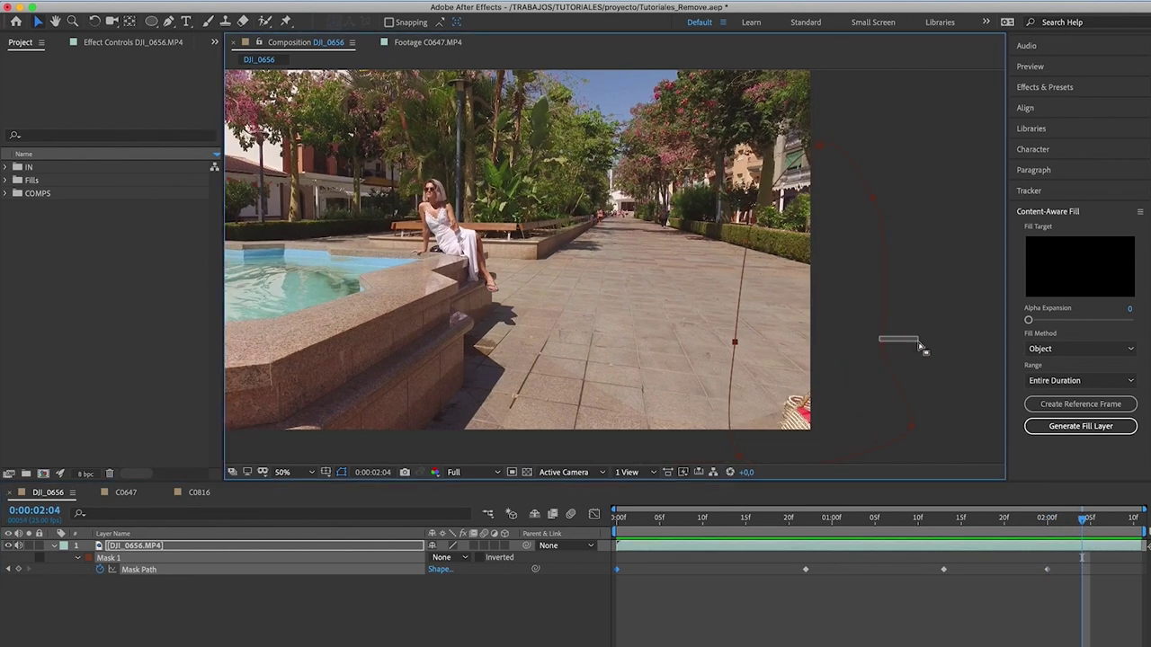
pyautogui.hotkey('ctrl', 't')
pyautogui.moveTo(895, 350); pyautogui.dragTo(939, 355)
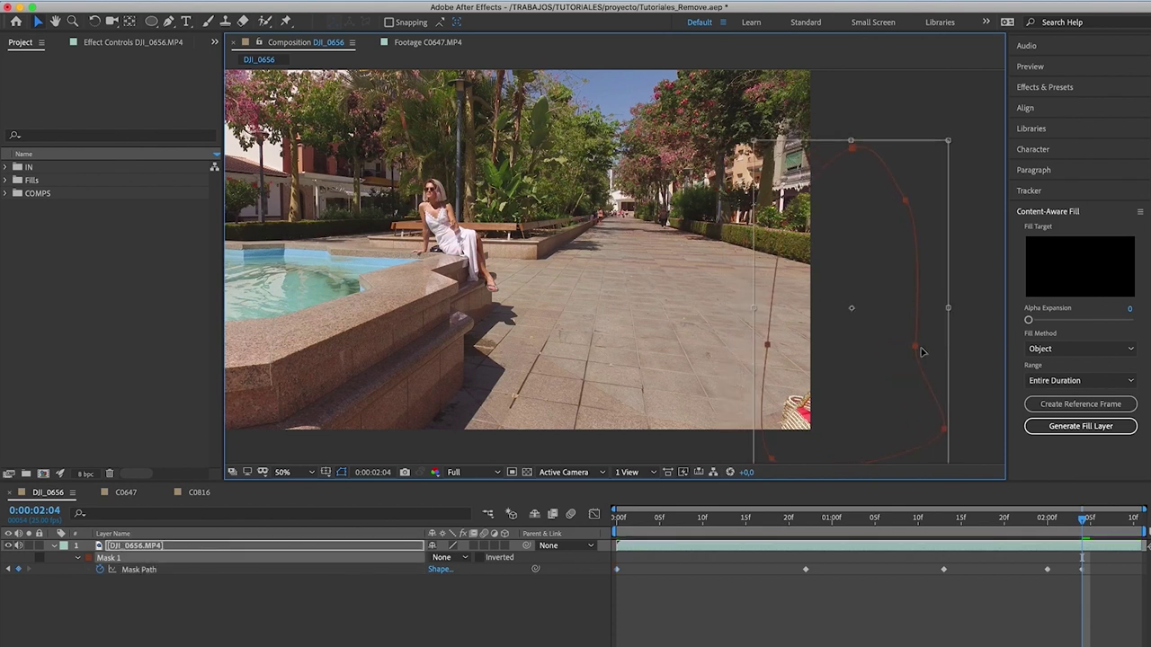
pyautogui.press('Return')
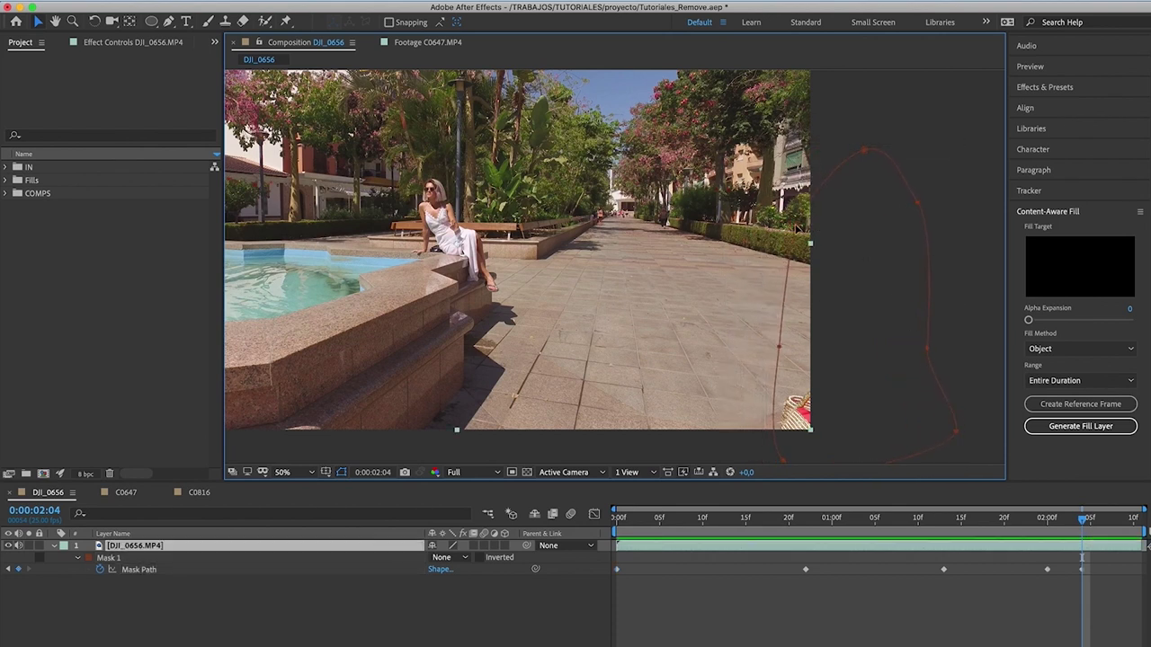
# - Scrub back through the clip to check the animated mask
pyautogui.click(1118, 521)
pyautogui.click(1125, 522)
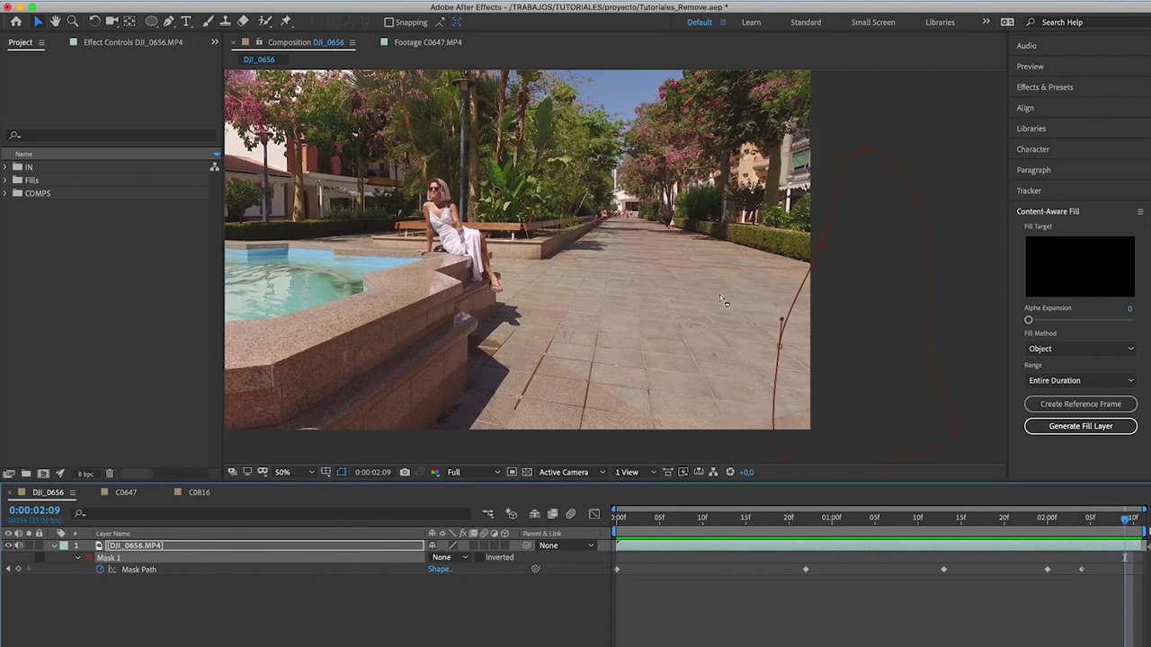
pyautogui.click(1070, 523)
pyautogui.moveTo(1069, 526); pyautogui.dragTo(577, 530)
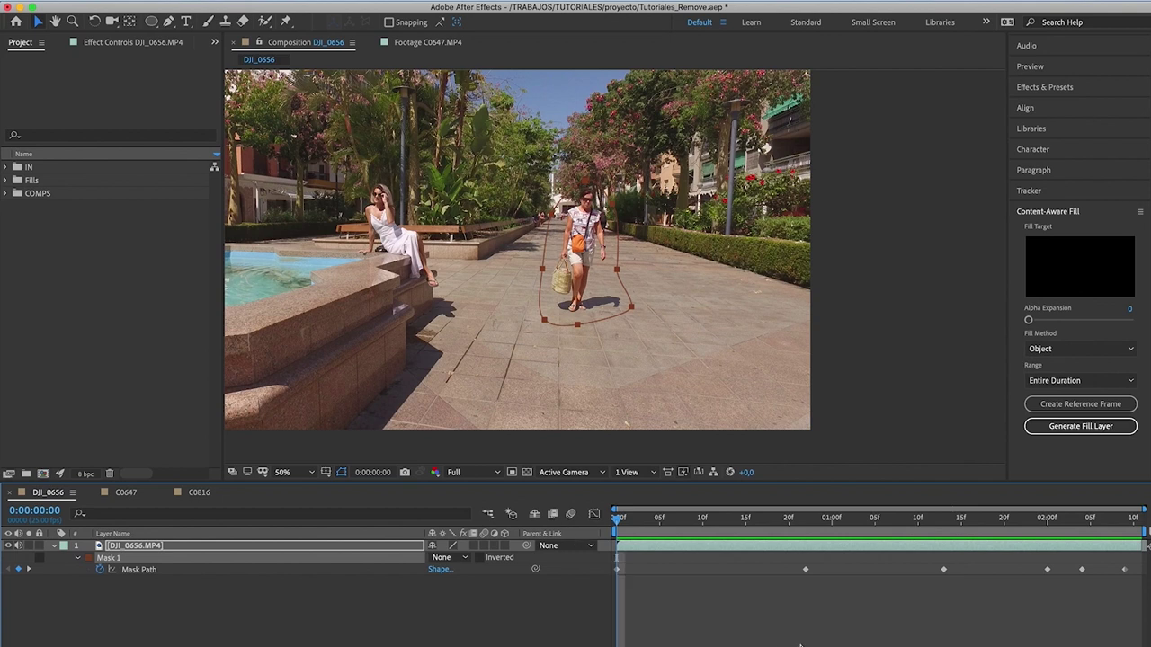
# - Switch Mask 1 to Subtract mode and toggle the transparency grid on and off
pyautogui.click(713, 633)
pyautogui.click(180, 545)
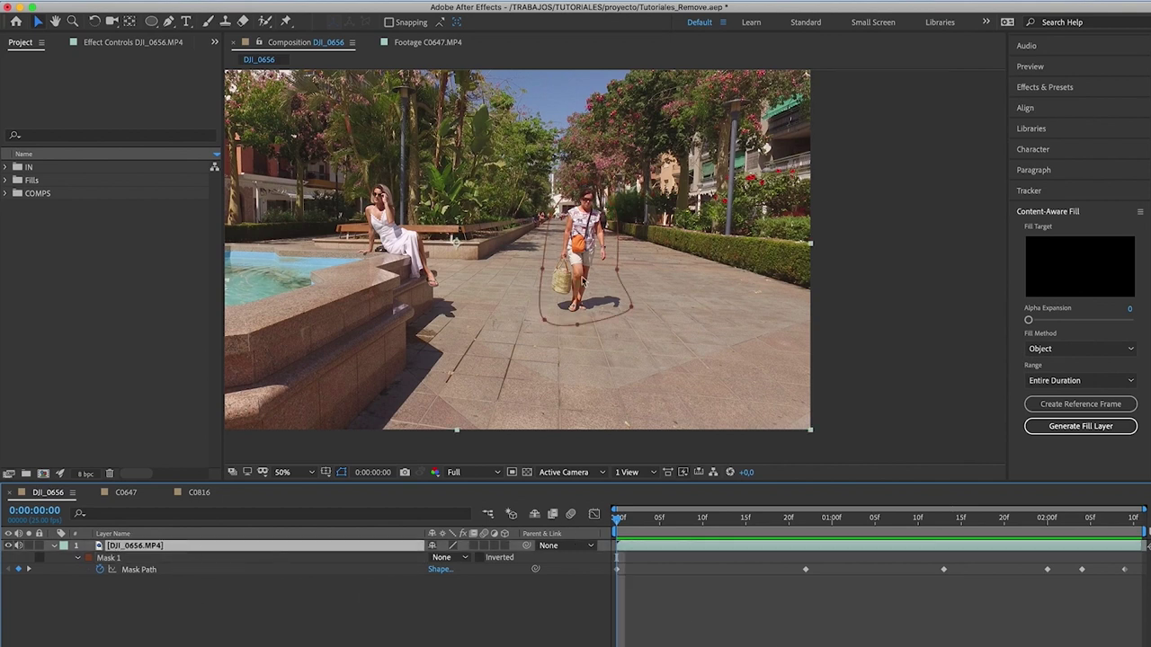
pyautogui.click(456, 560)
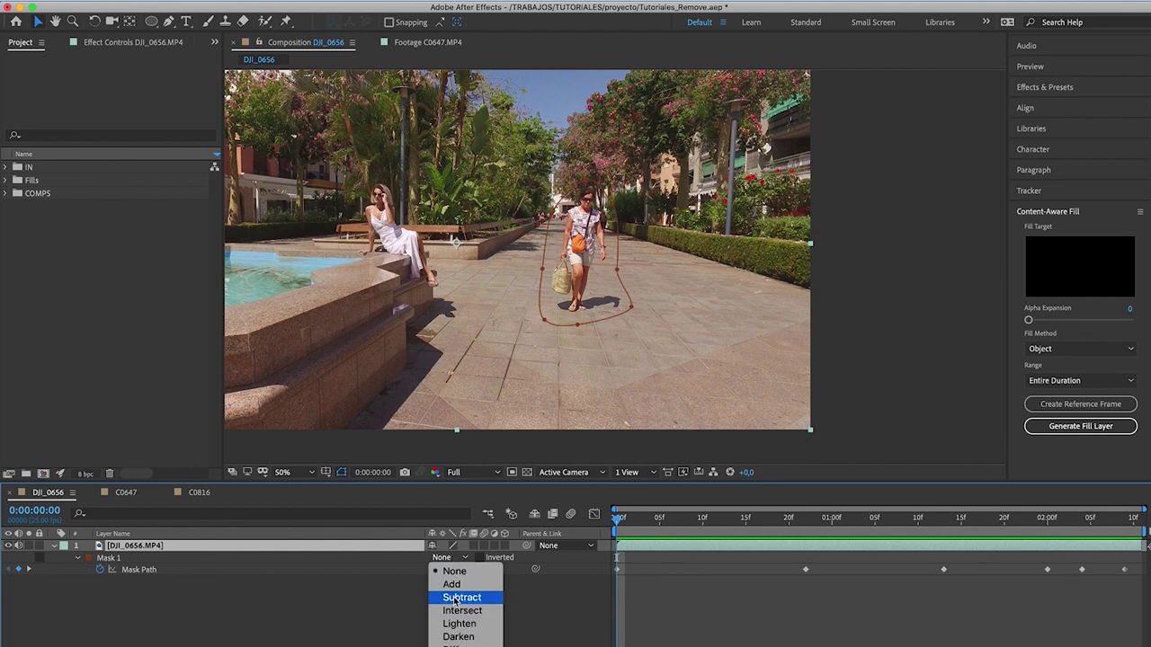
pyautogui.click(455, 598)
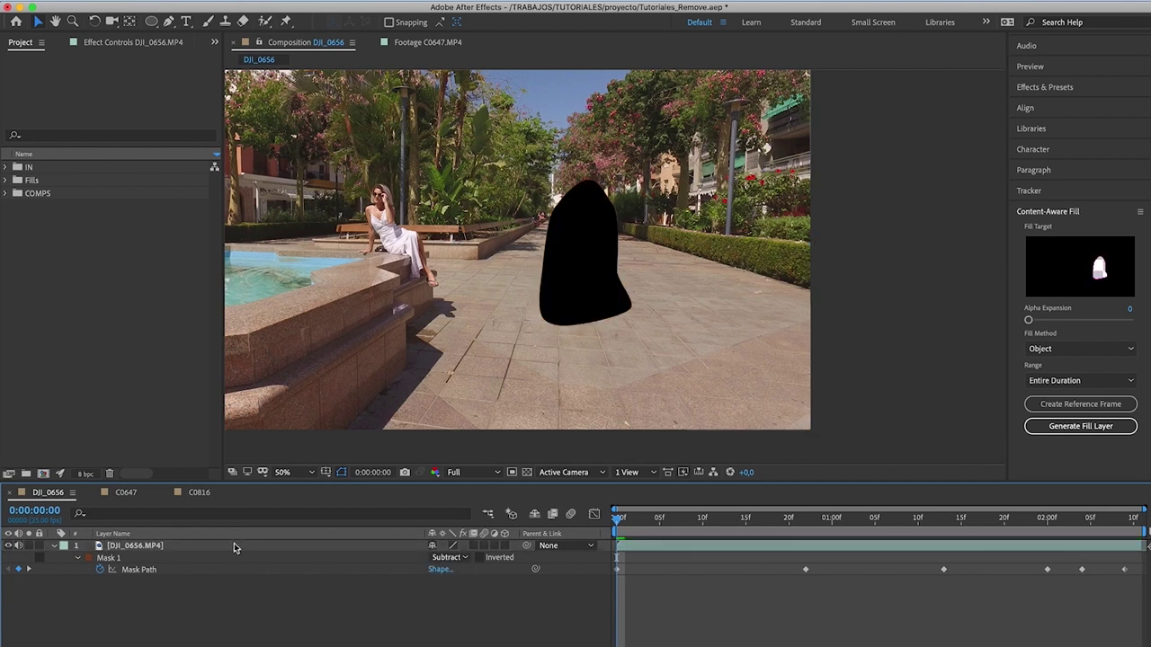
pyautogui.click(526, 473)
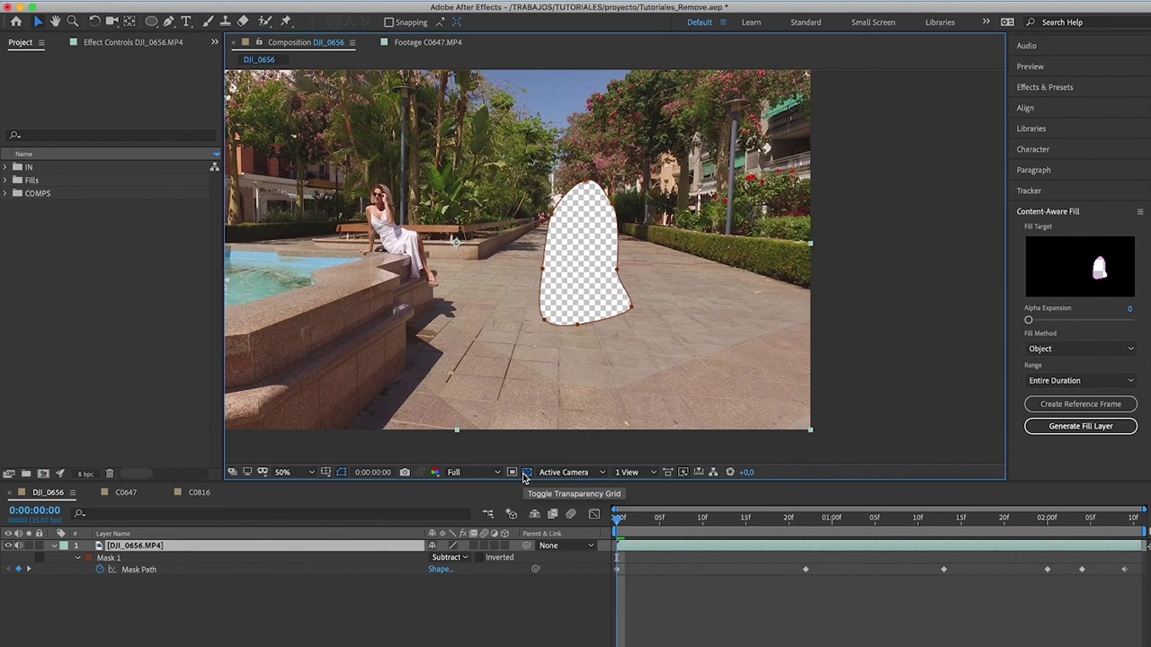
pyautogui.click(526, 473)
pyautogui.hscroll(-2, 725, 314)
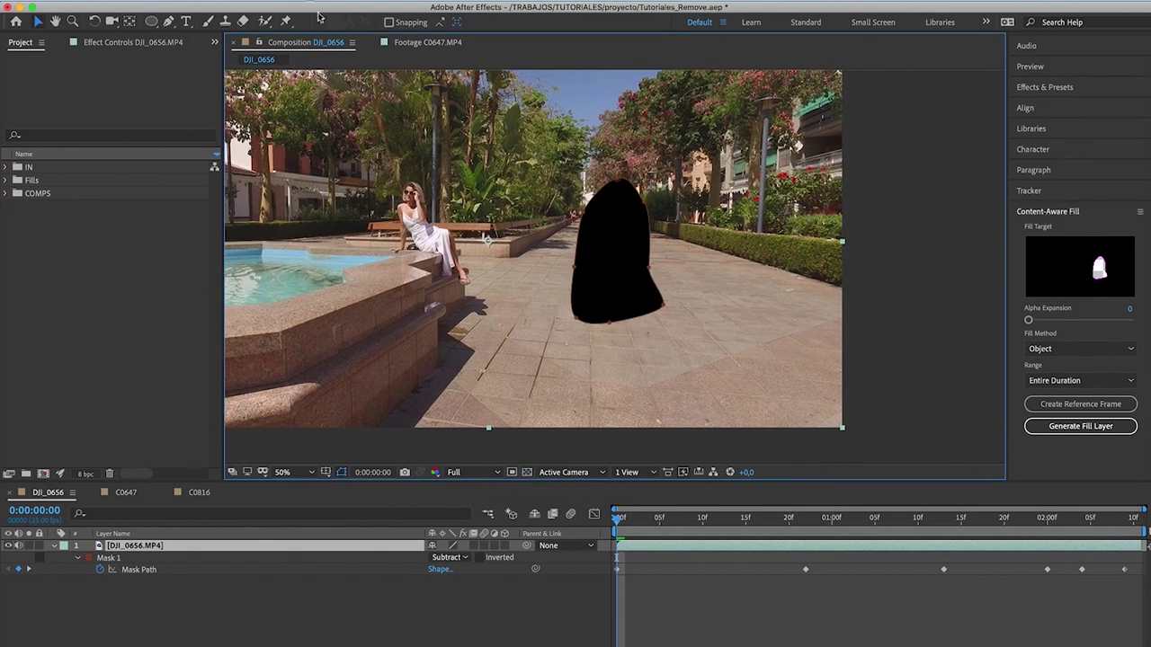
pyautogui.click(427, 1)
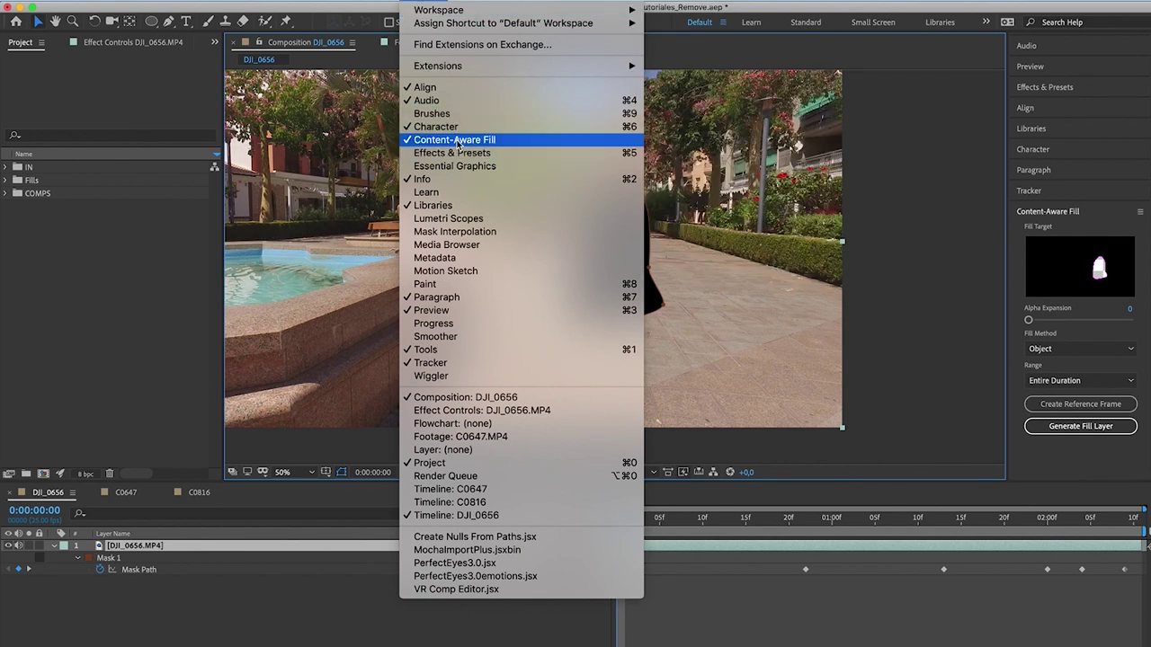
pyautogui.click(509, 146)
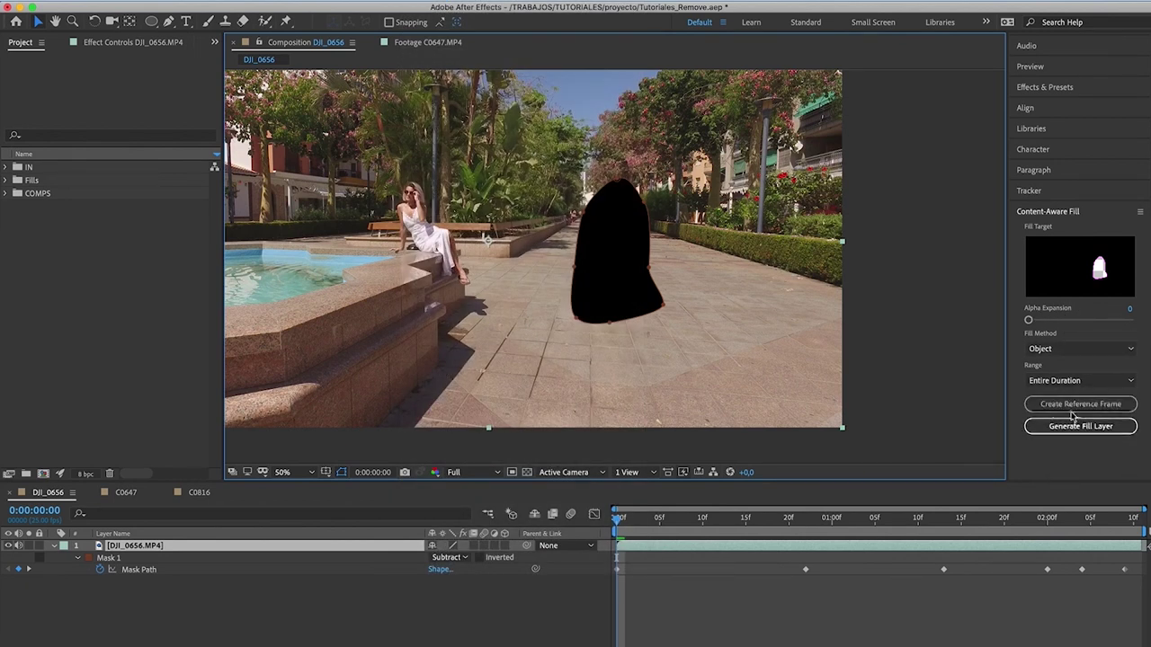
pyautogui.moveTo(1031, 322)
pyautogui.mouseDown()
pyautogui.moveTo(1072, 325)
pyautogui.moveTo(927, 324)
pyautogui.mouseUp()
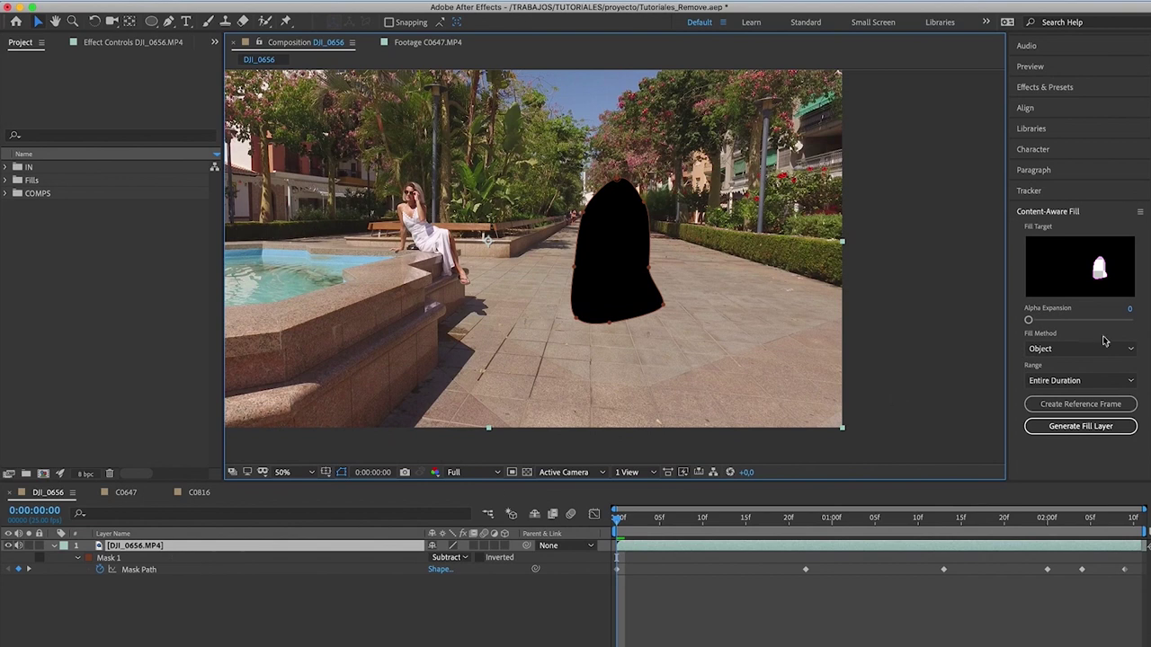
# - Generate the Content-Aware Fill layer Fill [00-60].png to replace the woman with pavement
pyautogui.click(1083, 428)
pyautogui.click(1091, 429)
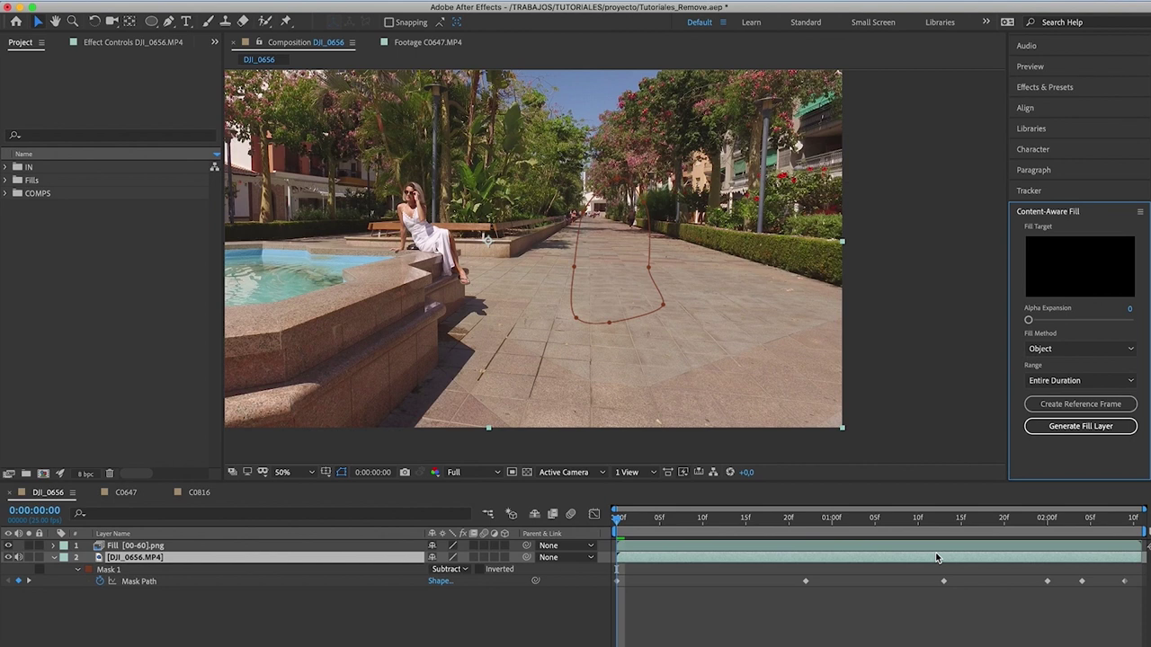
# - Preview the filled DJI_0656 result and collapse the layer's mask properties
pyautogui.click(781, 604)
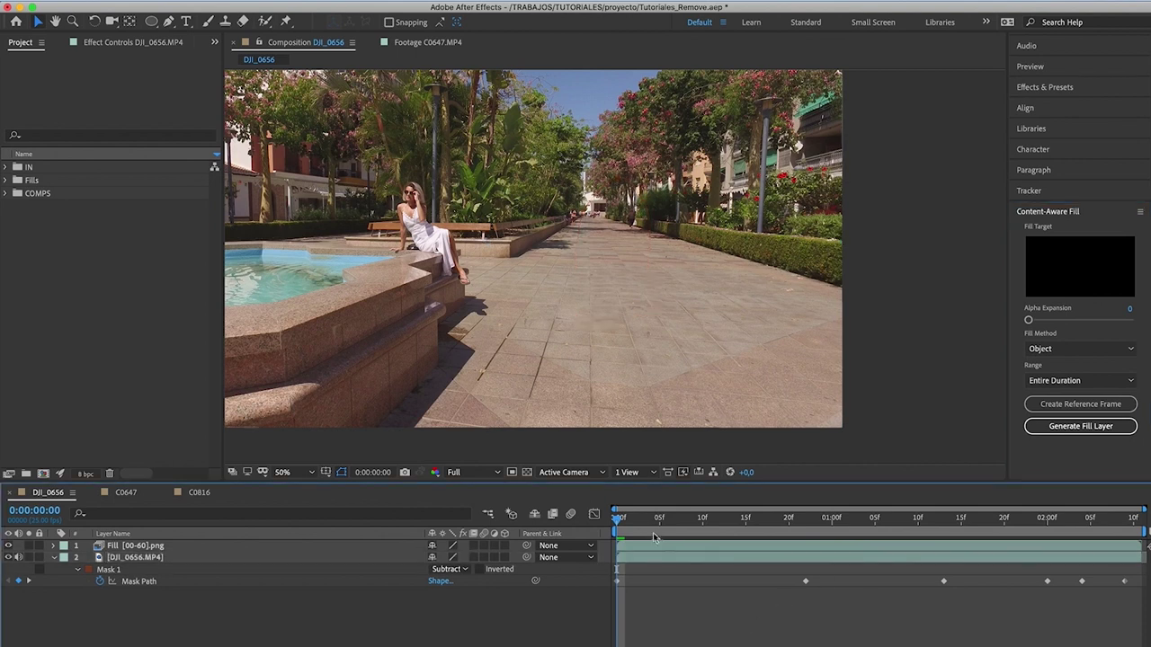
pyautogui.press('space')
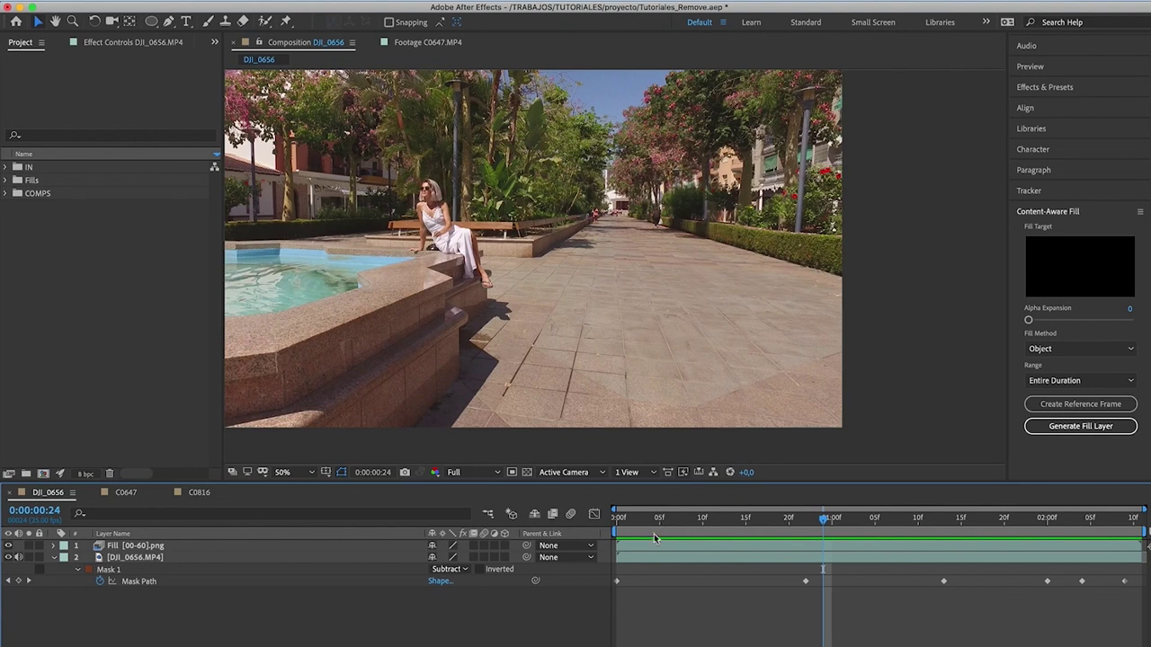
pyautogui.moveTo(651, 523); pyautogui.dragTo(597, 523)
pyautogui.click(53, 557)
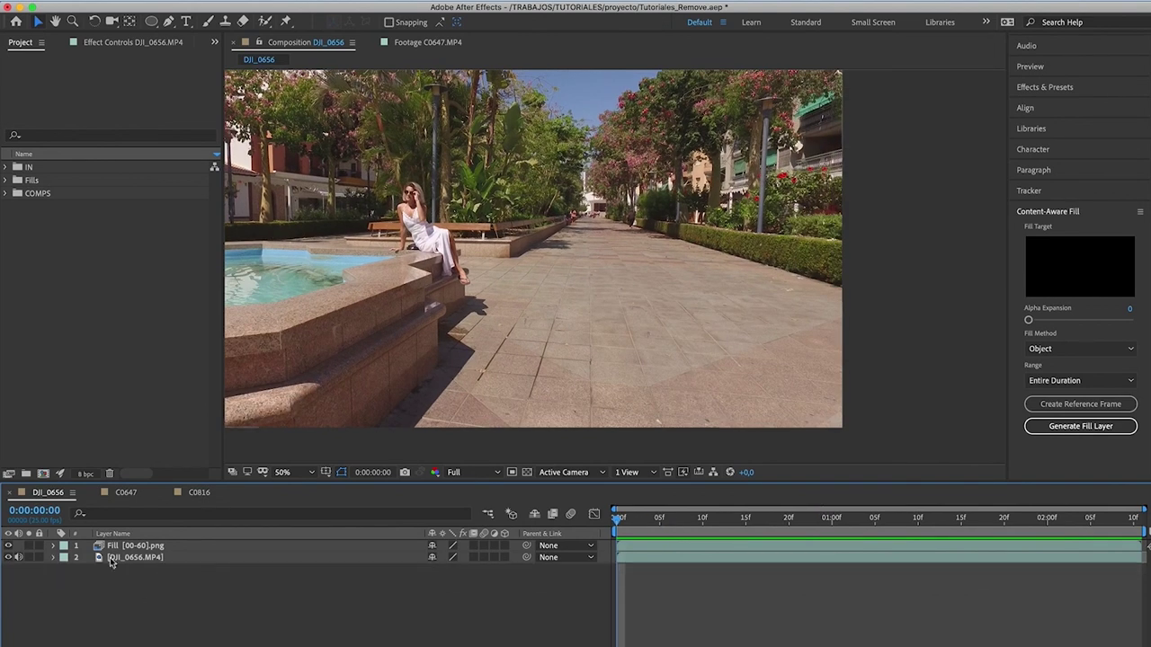
# - Confirm Object fill method and Entire Duration range, then switch to the C0647 composition
pyautogui.click(1070, 349)
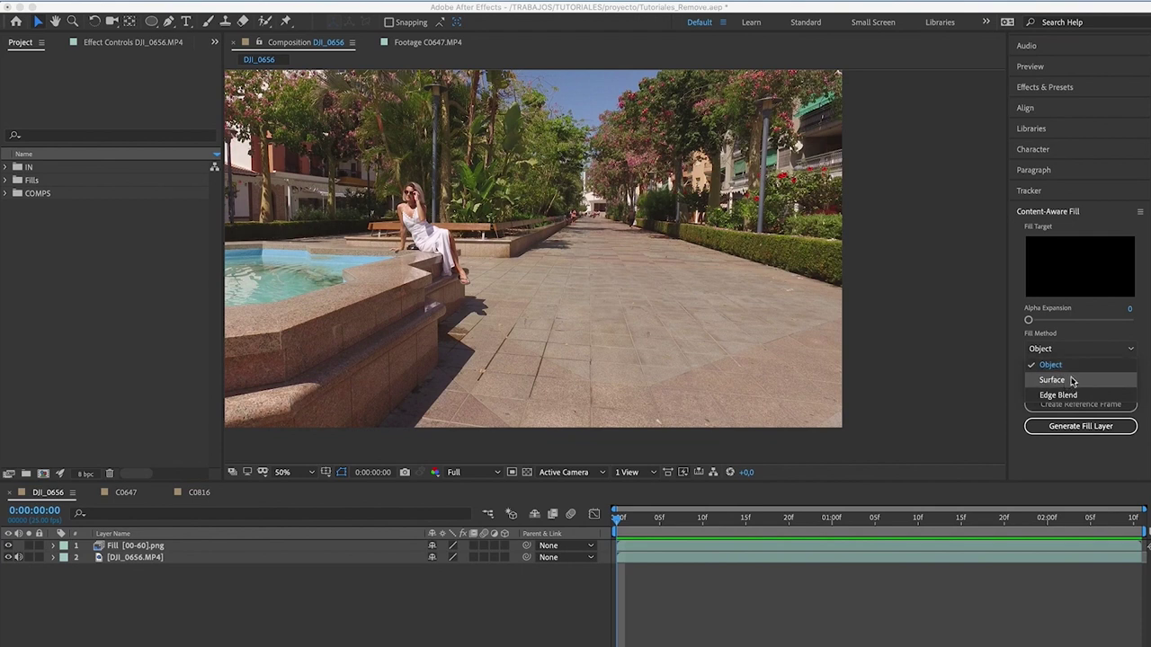
pyautogui.click(1071, 452)
pyautogui.click(1065, 383)
pyautogui.click(1088, 397)
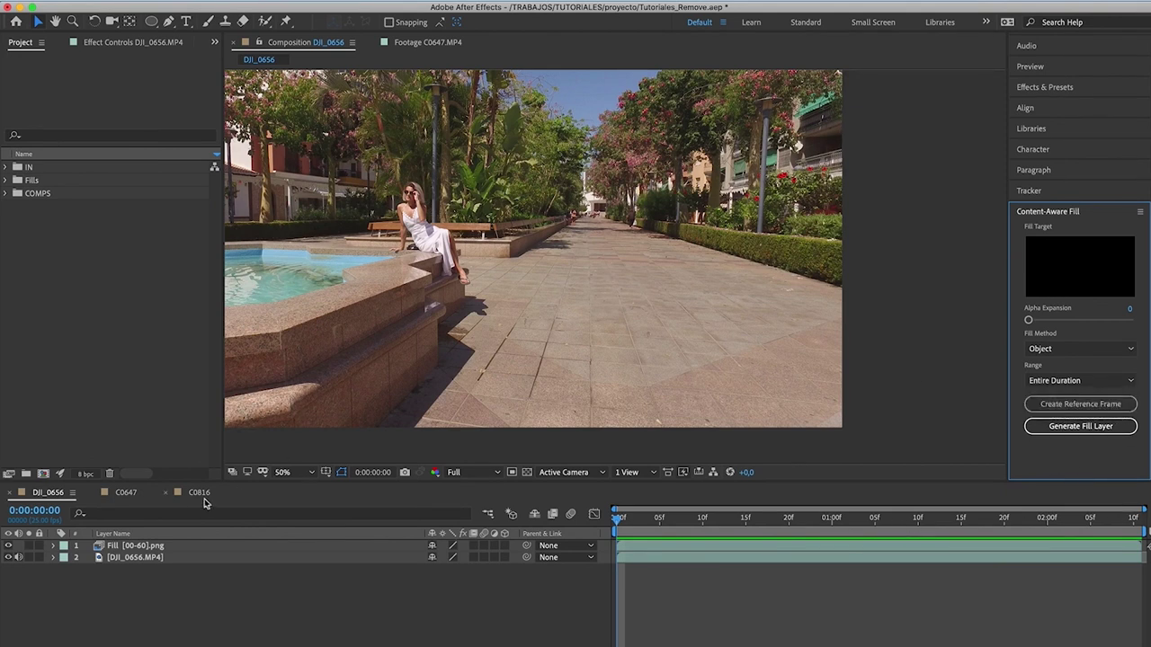
pyautogui.click(127, 493)
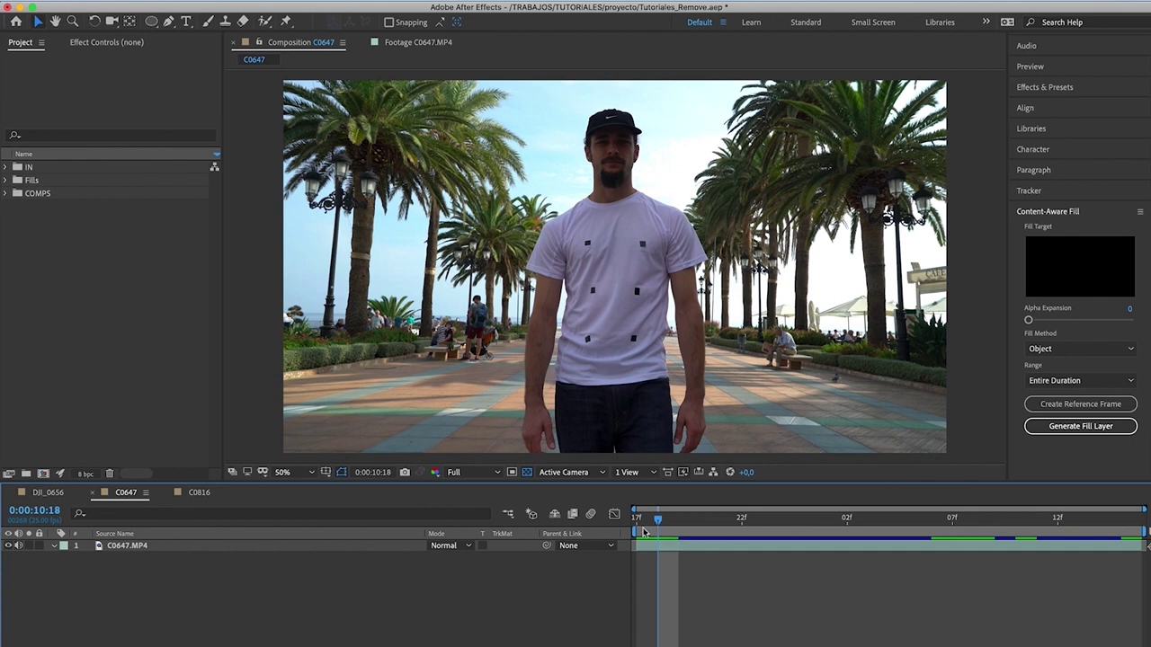
# - Select C0647.MP4 at 0:00:10:17, zoom to 100% and frame the shirt markers
pyautogui.press('pageup')
pyautogui.click(143, 549)
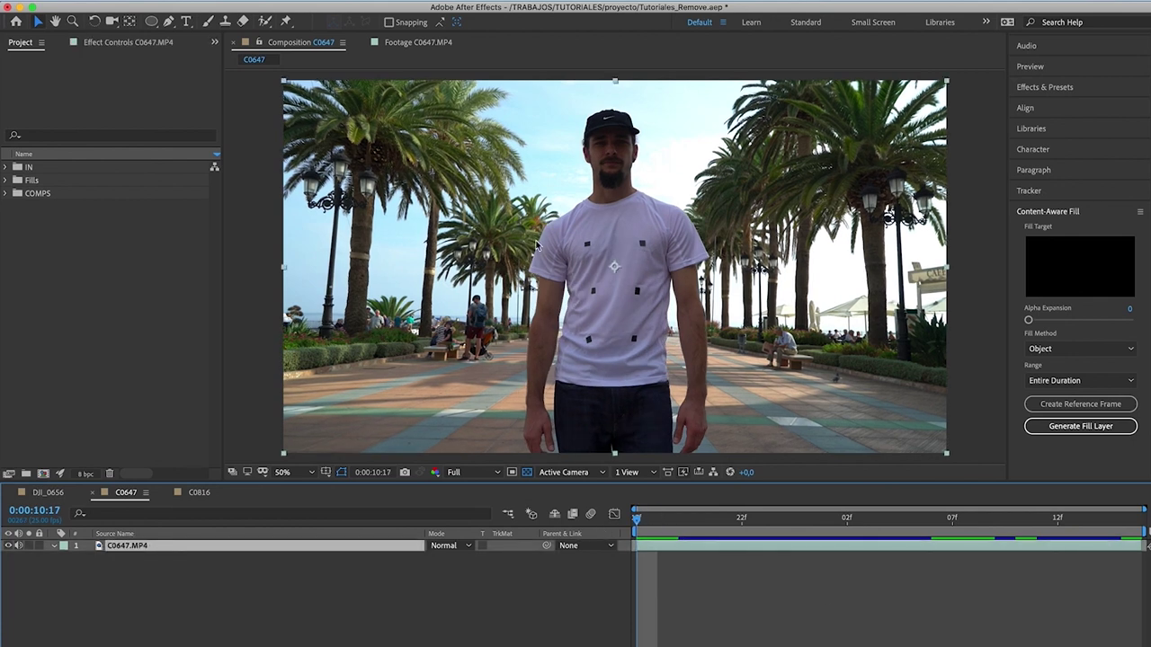
pyautogui.press('.')
pyautogui.moveTo(565, 239); pyautogui.dragTo(573, 153)
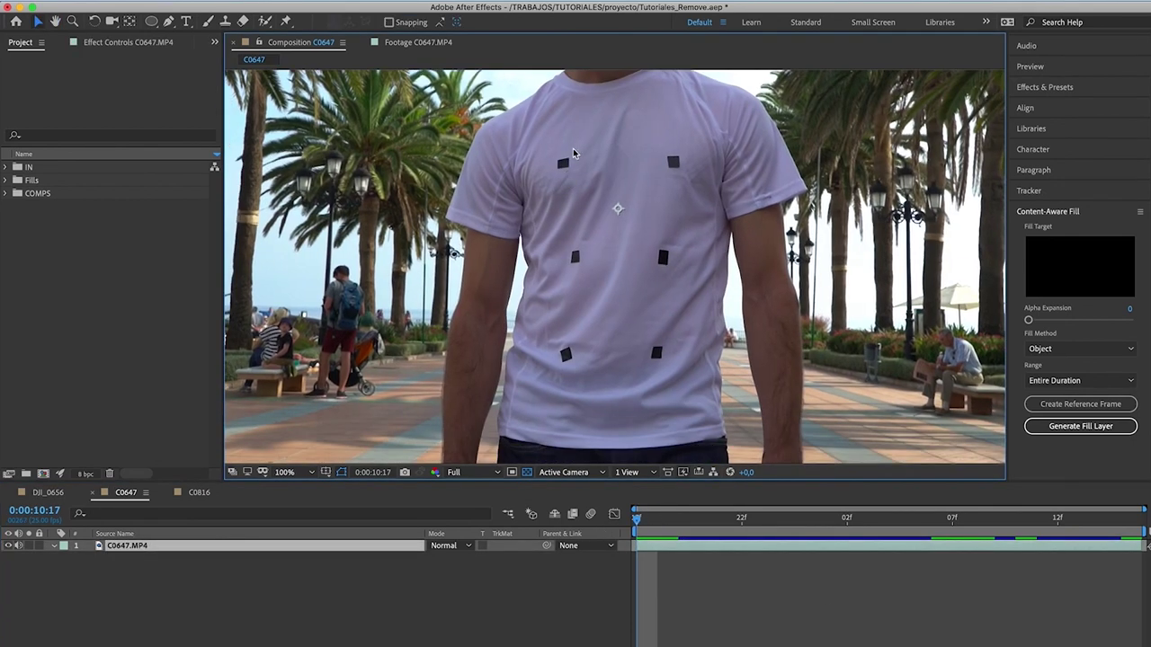
pyautogui.click(744, 559)
pyautogui.press('space')
pyautogui.press('space')
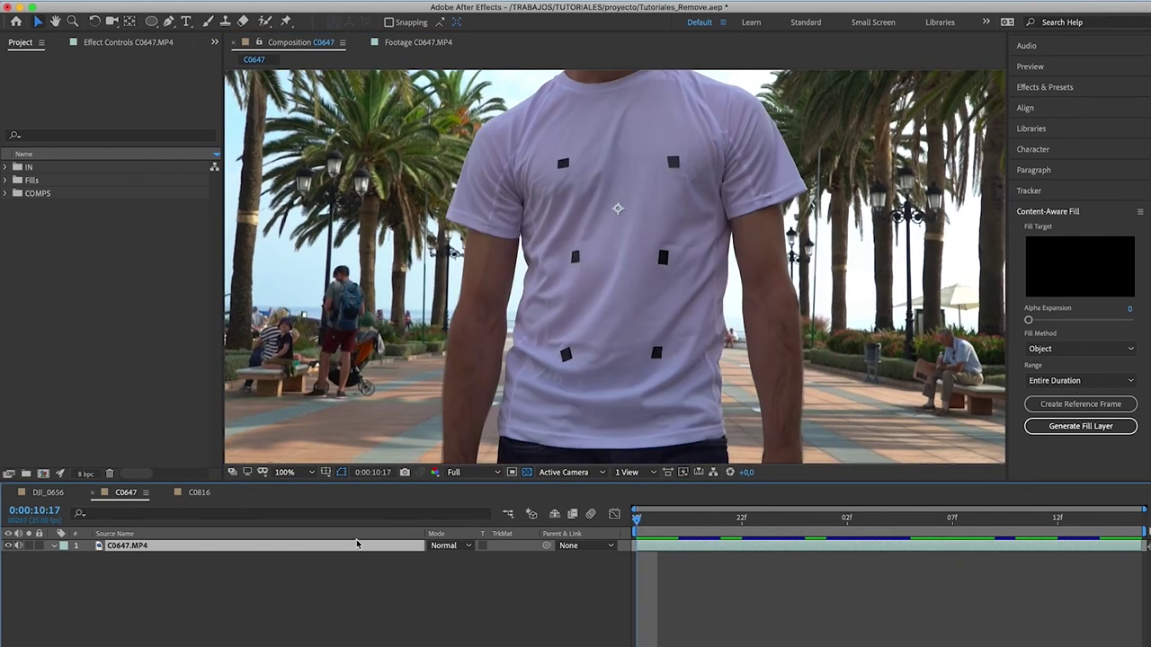
# - Draw None-mode ellipse masks around the top-left, upper-right and middle-right shirt markers
pyautogui.moveTo(151, 21); pyautogui.dragTo(205, 49)
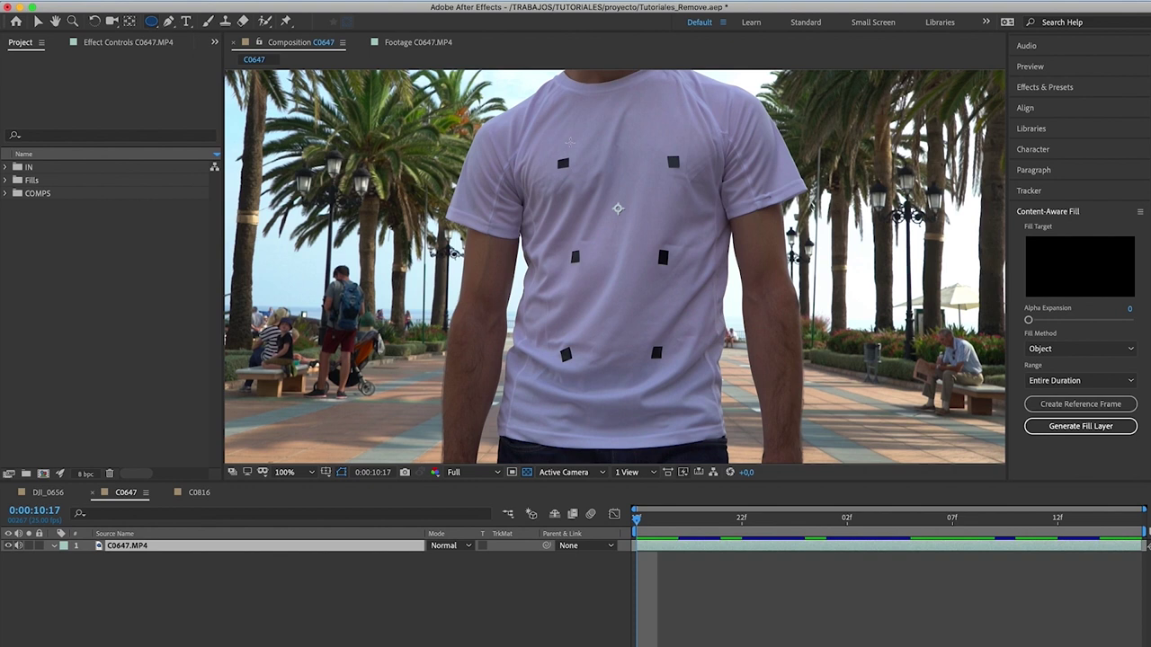
pyautogui.moveTo(549, 146); pyautogui.dragTo(578, 177)
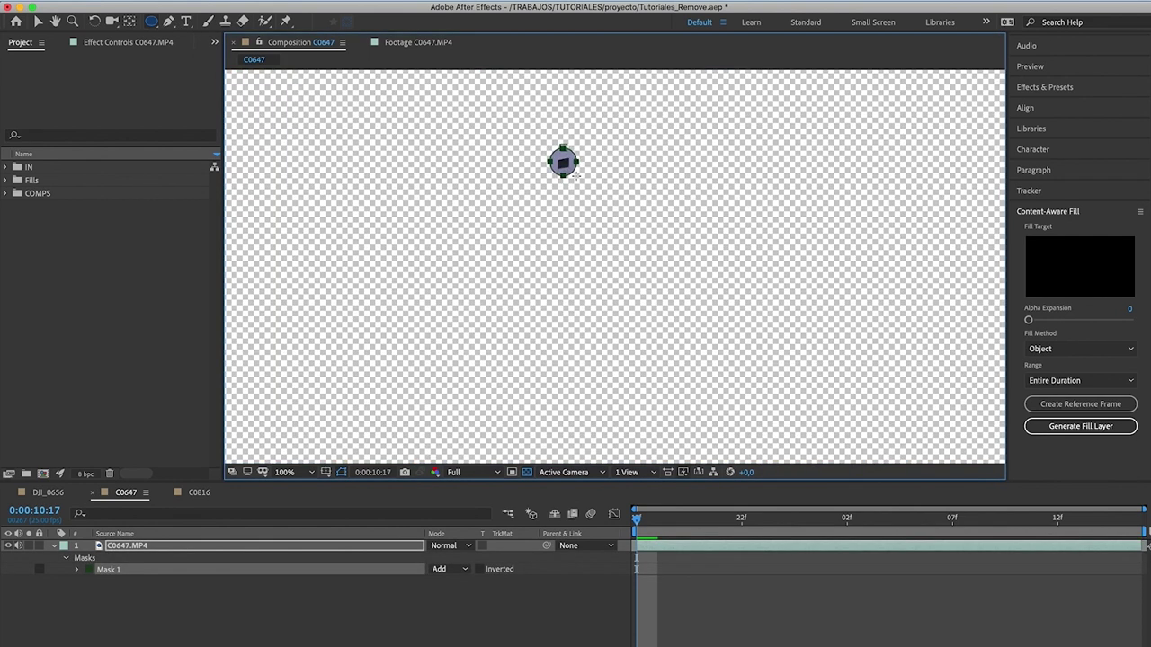
pyautogui.click(444, 570)
pyautogui.click(450, 582)
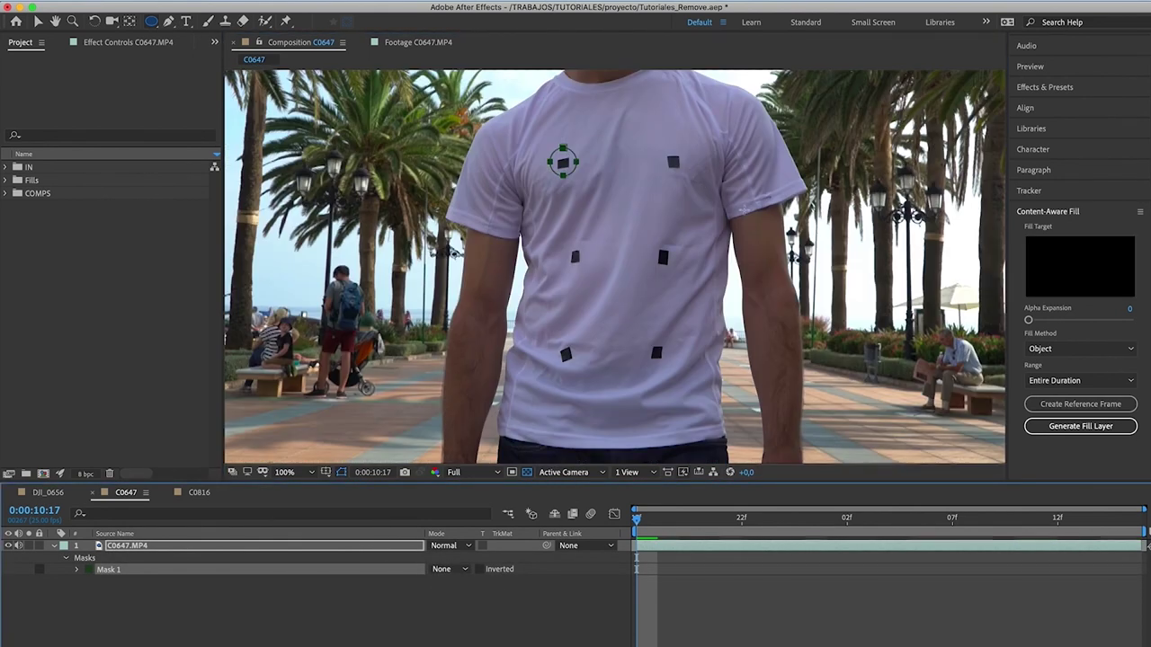
pyautogui.moveTo(660, 145); pyautogui.dragTo(689, 178)
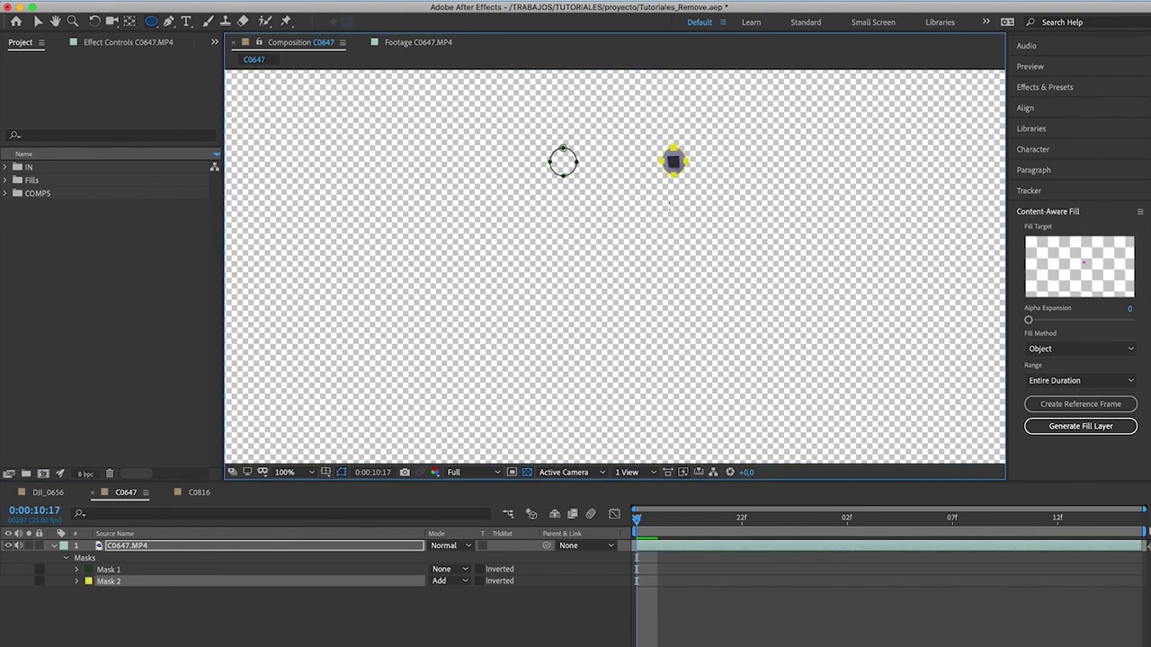
pyautogui.click(452, 581)
pyautogui.click(450, 592)
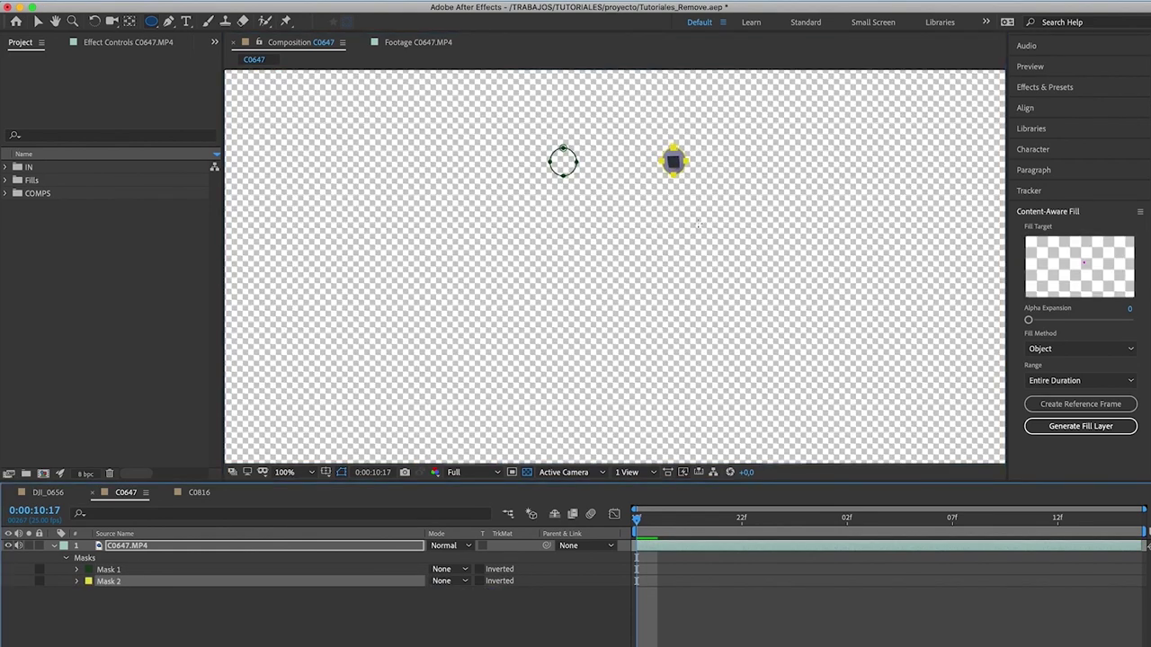
pyautogui.moveTo(650, 241); pyautogui.dragTo(676, 268)
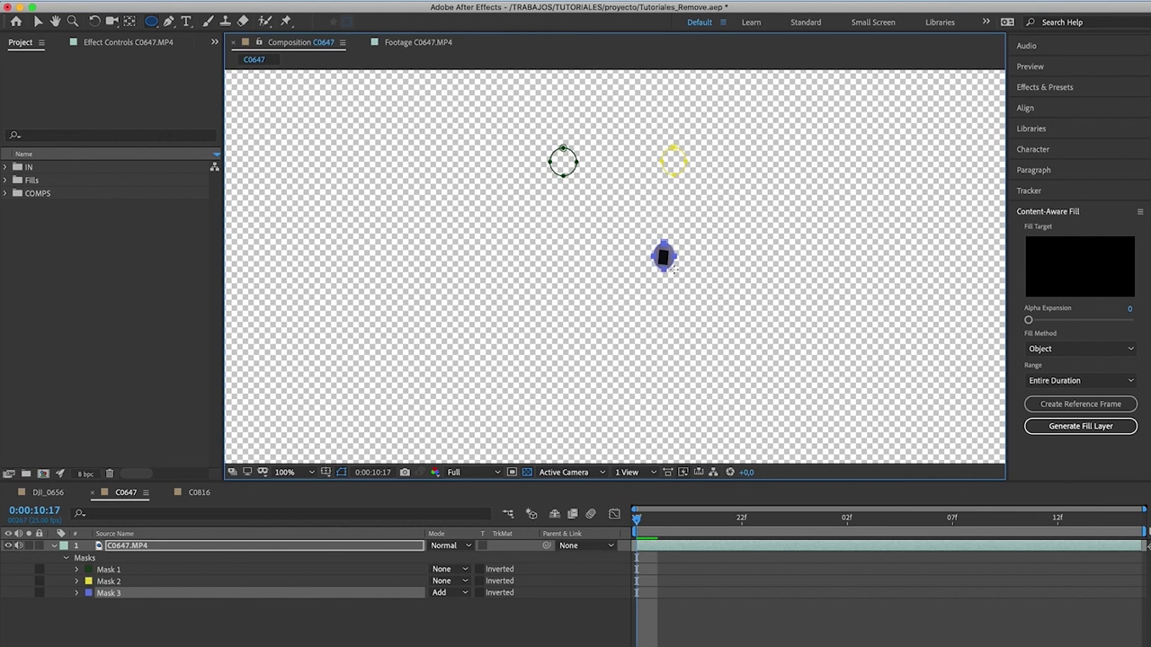
pyautogui.click(448, 593)
pyautogui.click(448, 592)
pyautogui.click(455, 607)
# - Add None-mode ellipse masks around the left-centre and lower-left markers, deleting an accidental shape layer
pyautogui.moveTo(564, 241); pyautogui.dragTo(590, 270)
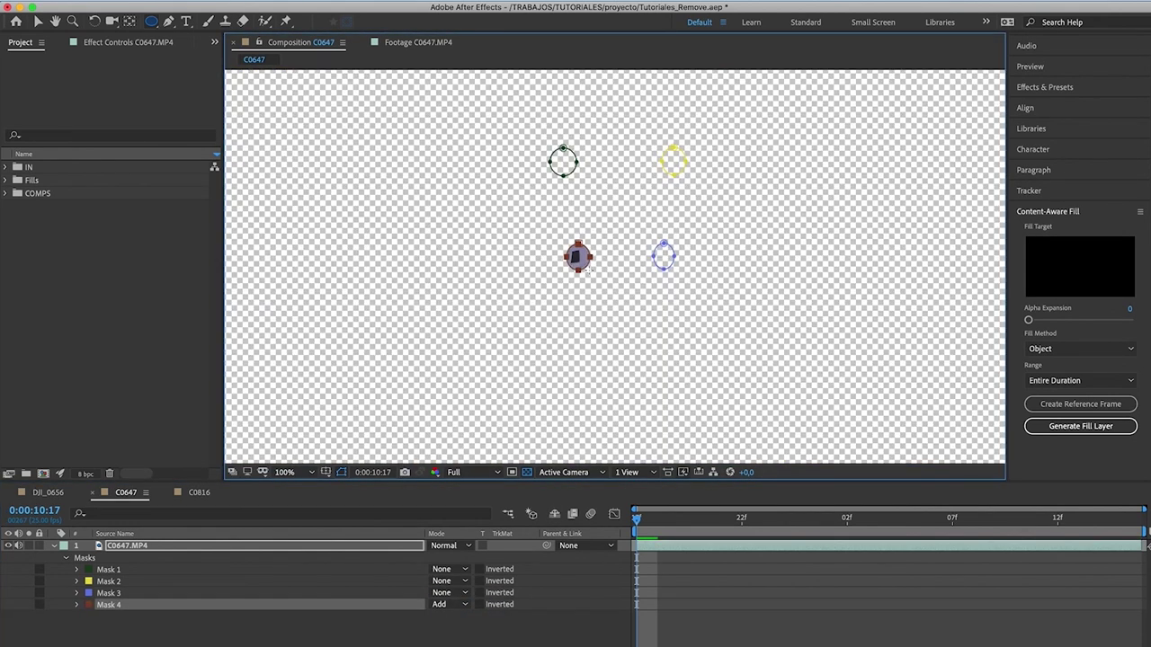
pyautogui.click(468, 617)
pyautogui.click(459, 605)
pyautogui.click(455, 618)
pyautogui.moveTo(552, 341); pyautogui.dragTo(582, 365)
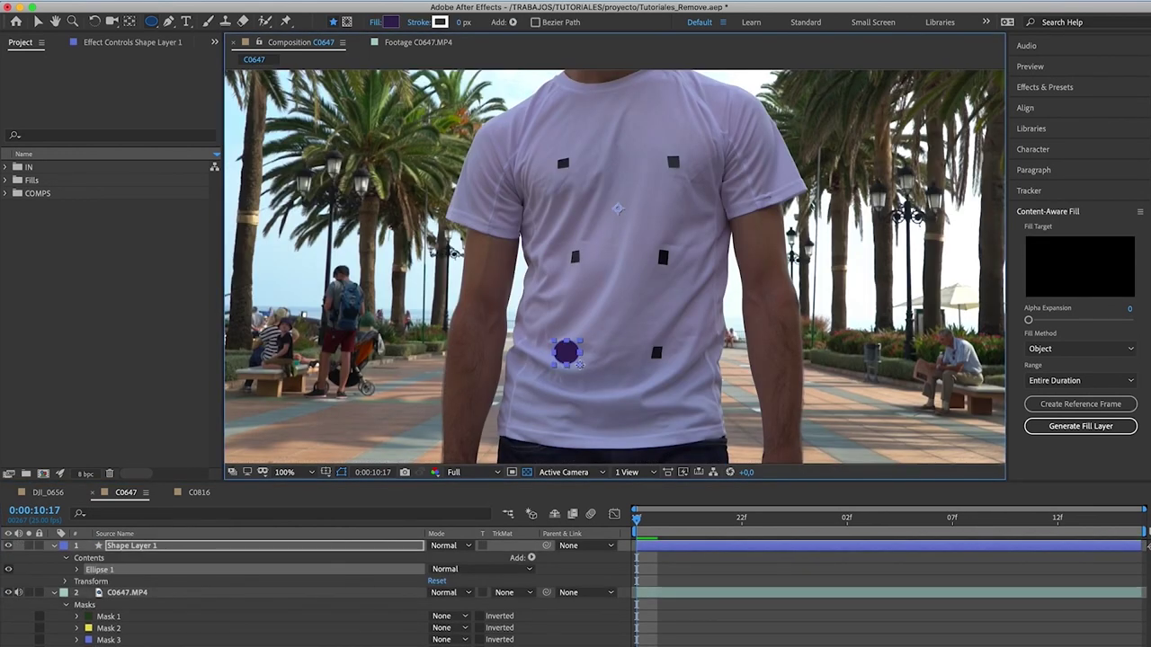
pyautogui.press('Delete')
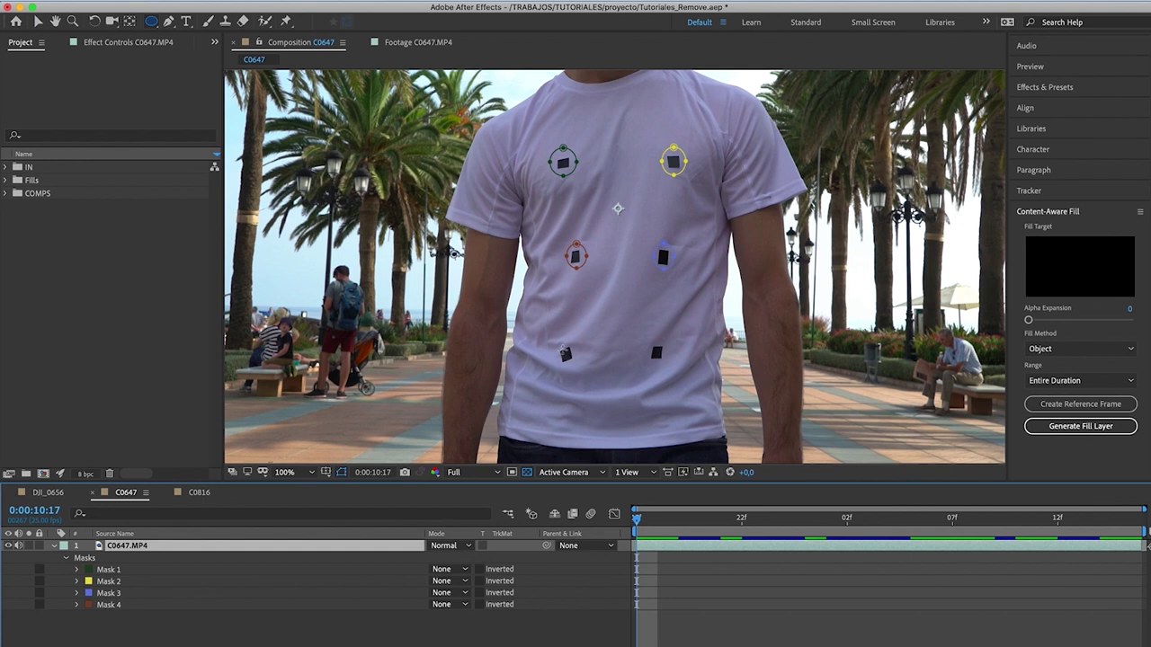
pyautogui.moveTo(552, 340); pyautogui.dragTo(578, 370)
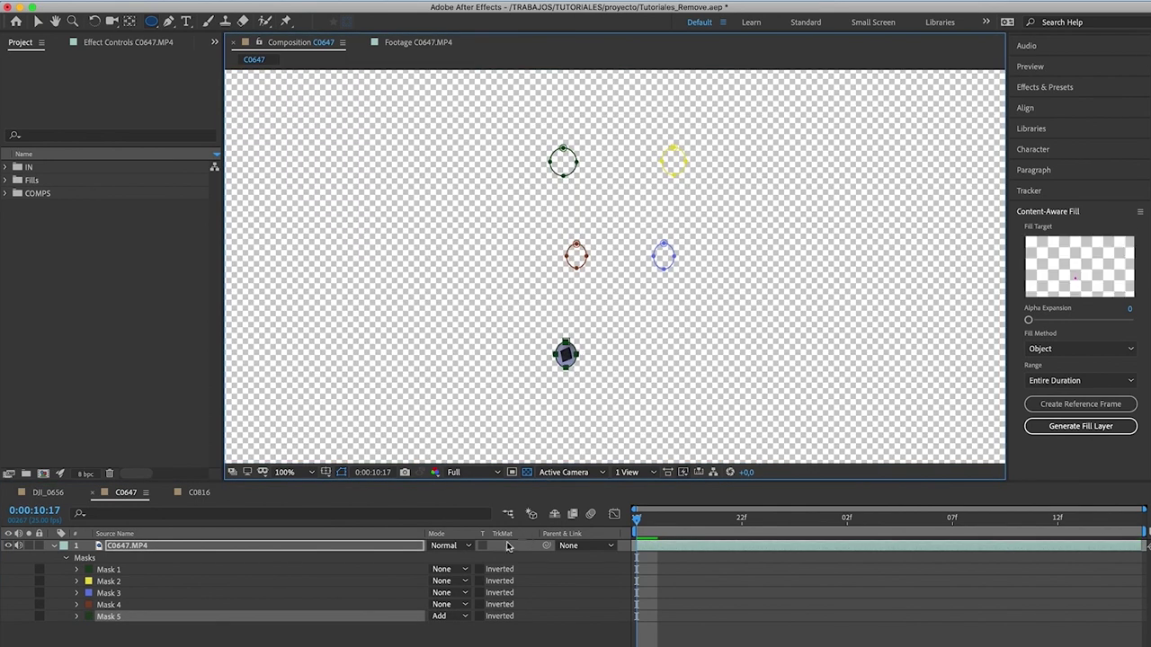
pyautogui.click(461, 616)
pyautogui.click(461, 623)
pyautogui.click(461, 620)
pyautogui.click(446, 616)
# - Mask the lower-right marker with a None-mode ellipse and select all six masks
pyautogui.moveTo(647, 340); pyautogui.dragTo(669, 369)
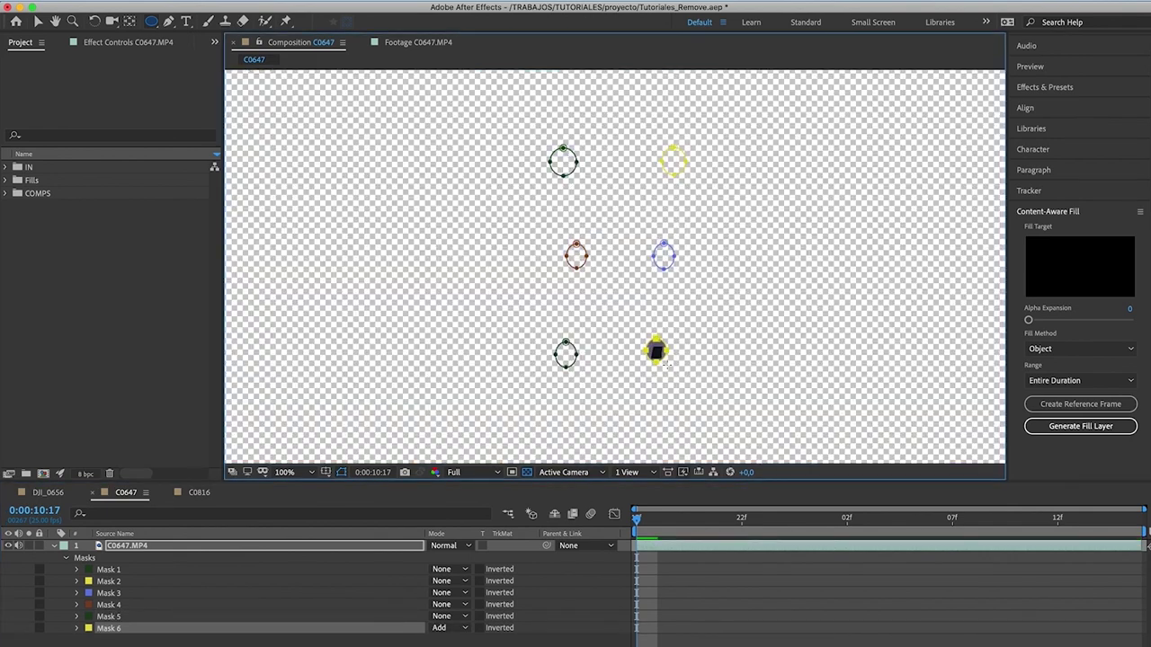
pyautogui.click(445, 629)
pyautogui.click(445, 617)
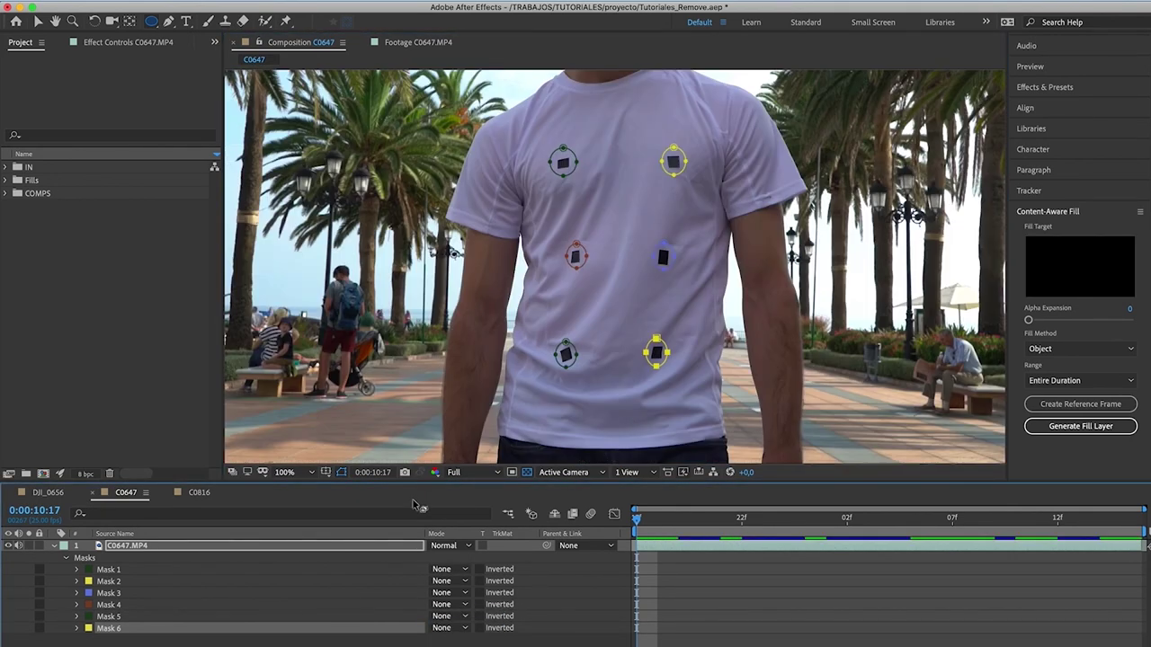
pyautogui.keyDown('shift'); pyautogui.click(147, 573); pyautogui.keyUp('shift')
# - Run Track Mask on all six marker masks, tracking them forward through the clip
pyautogui.rightClick(149, 576)
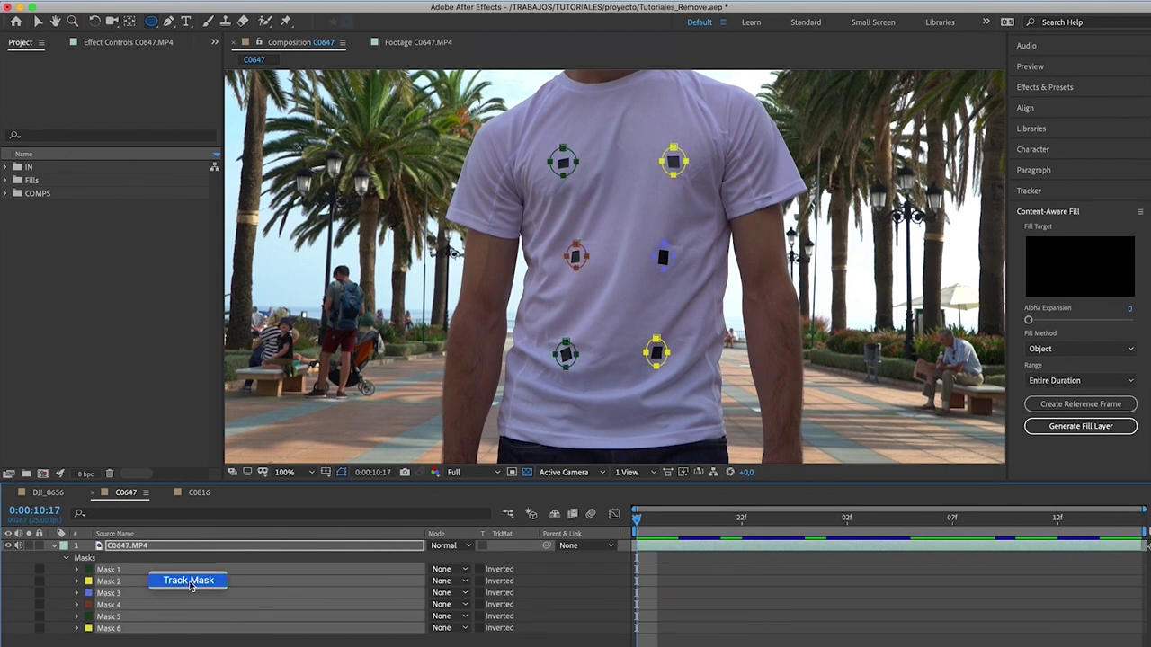
pyautogui.click(188, 581)
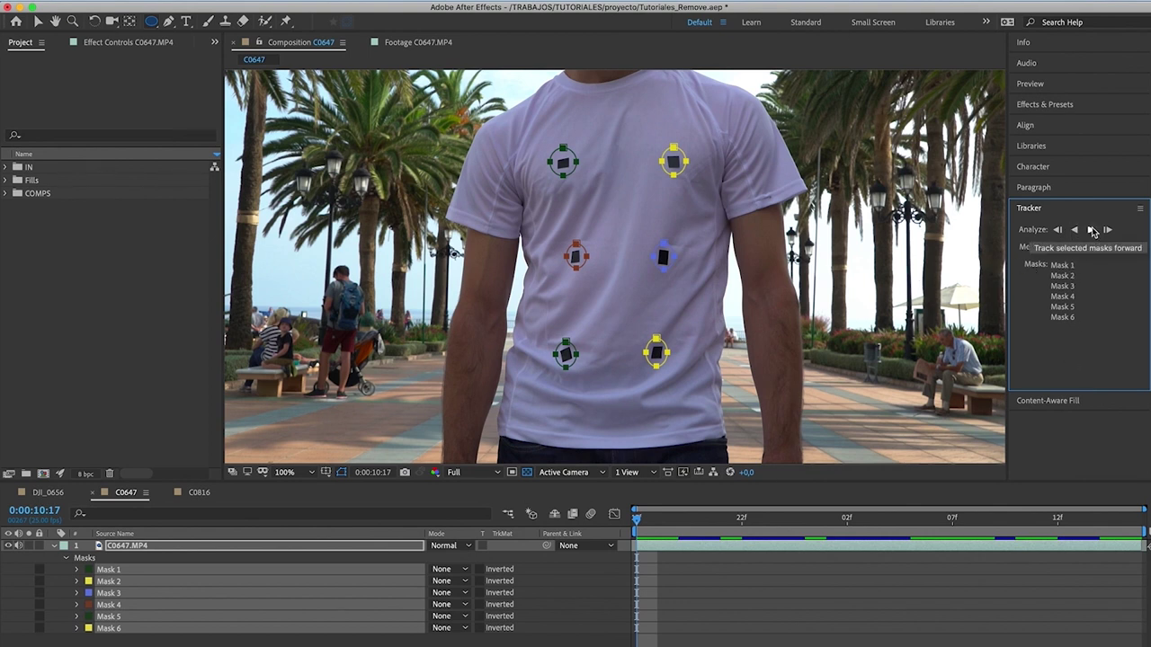
pyautogui.click(1092, 230)
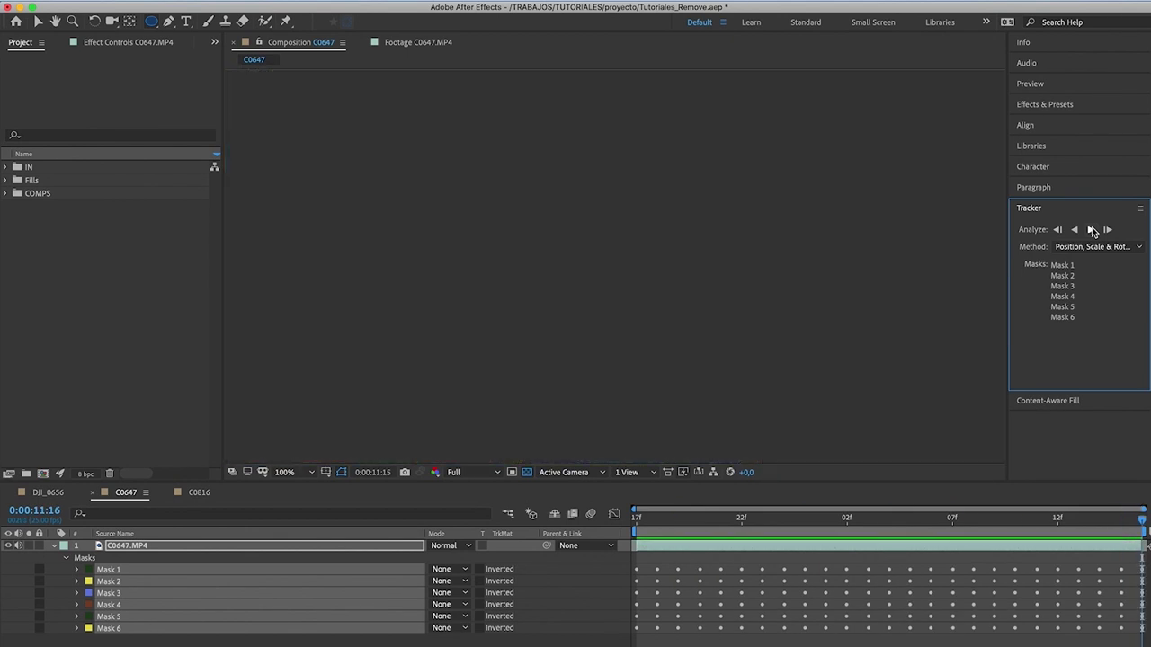
# - Check the tracked masks at 200% zoom and expand Mask 3 by 5 pixels
pyautogui.moveTo(950, 519); pyautogui.dragTo(1057, 520)
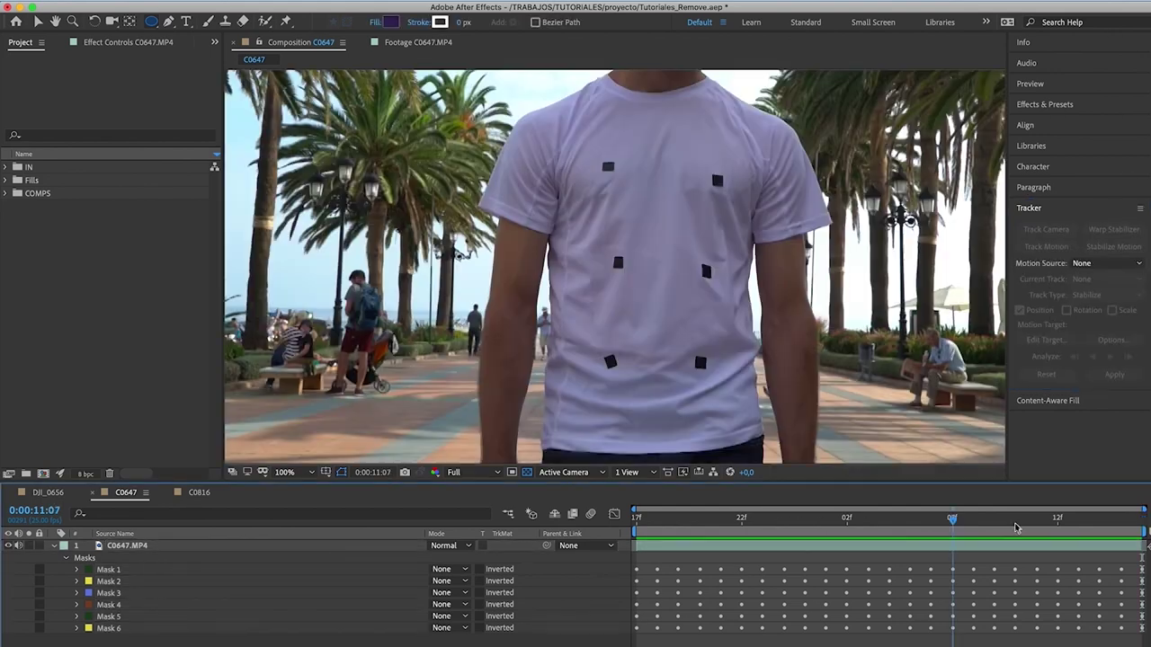
pyautogui.press('.')
pyautogui.press('v')
pyautogui.click(784, 261)
pyautogui.click(76, 593)
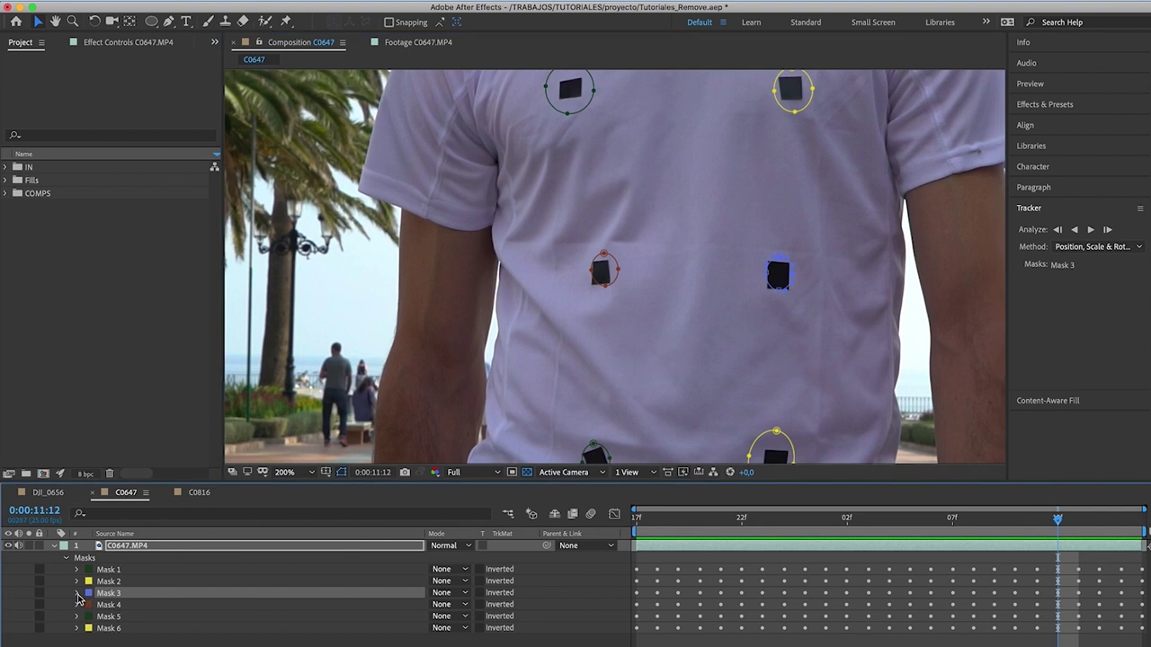
pyautogui.click(434, 639)
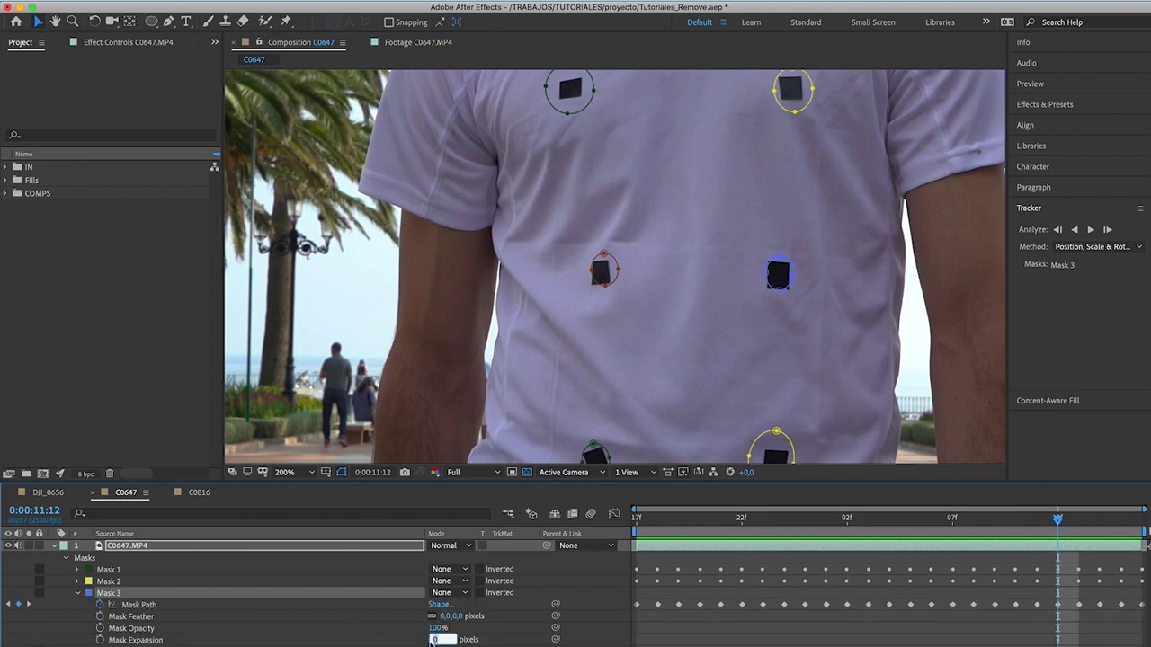
pyautogui.write('5')
pyautogui.click(527, 626)
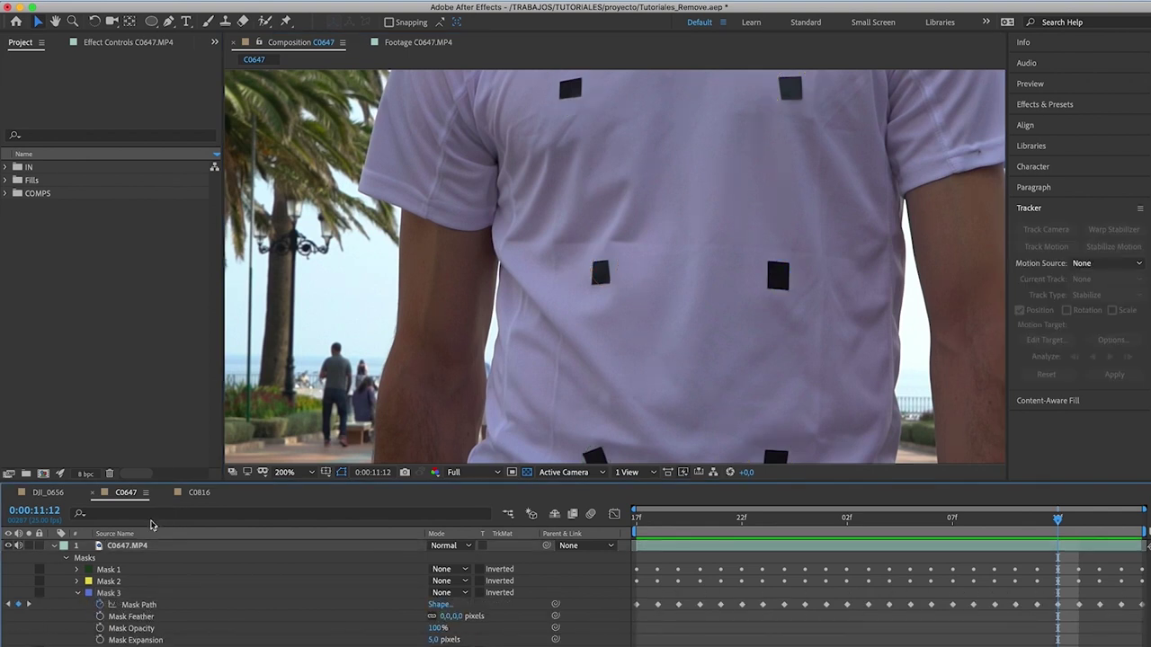
# - Expand Mask 4 by 7 pixels and Mask 5 by 8 pixels
pyautogui.click(140, 545)
pyautogui.click(598, 259)
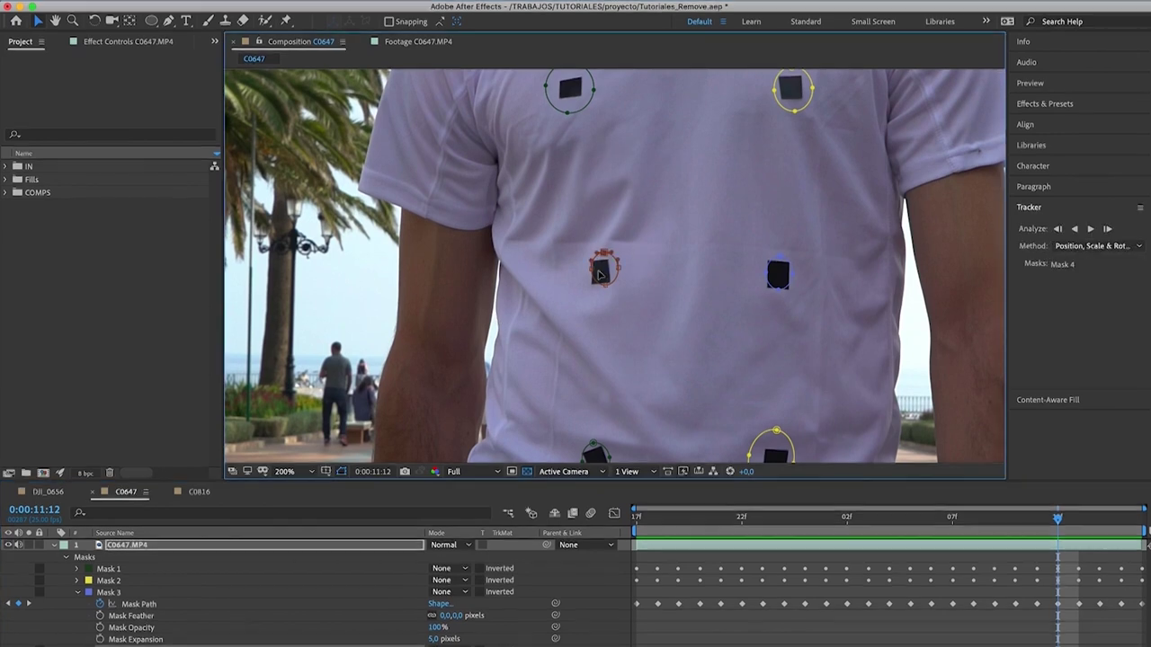
pyautogui.press('f')
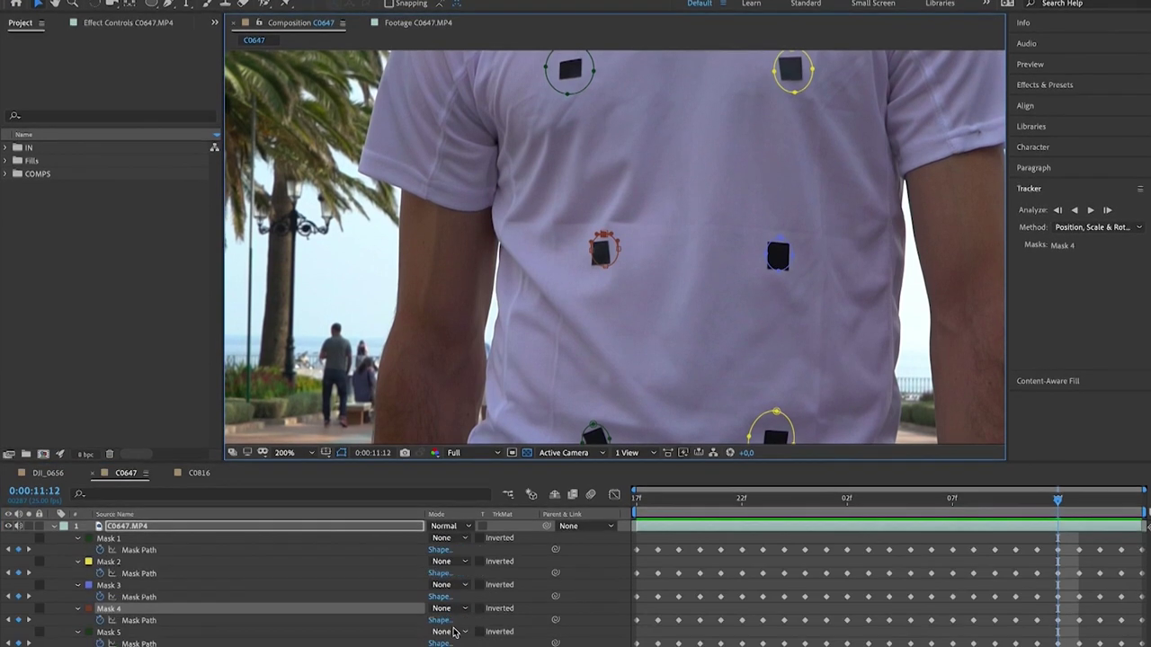
pyautogui.press('m')
pyautogui.press('m')
pyautogui.scroll(-3, 451, 620)
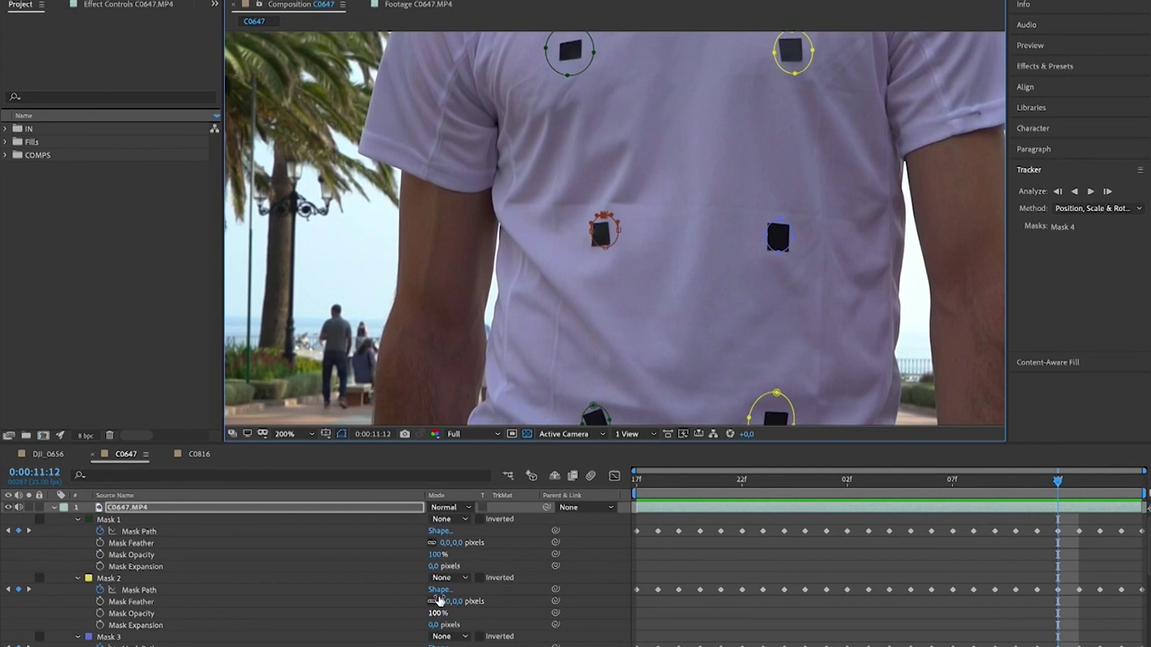
pyautogui.moveTo(434, 637); pyautogui.dragTo(451, 638)
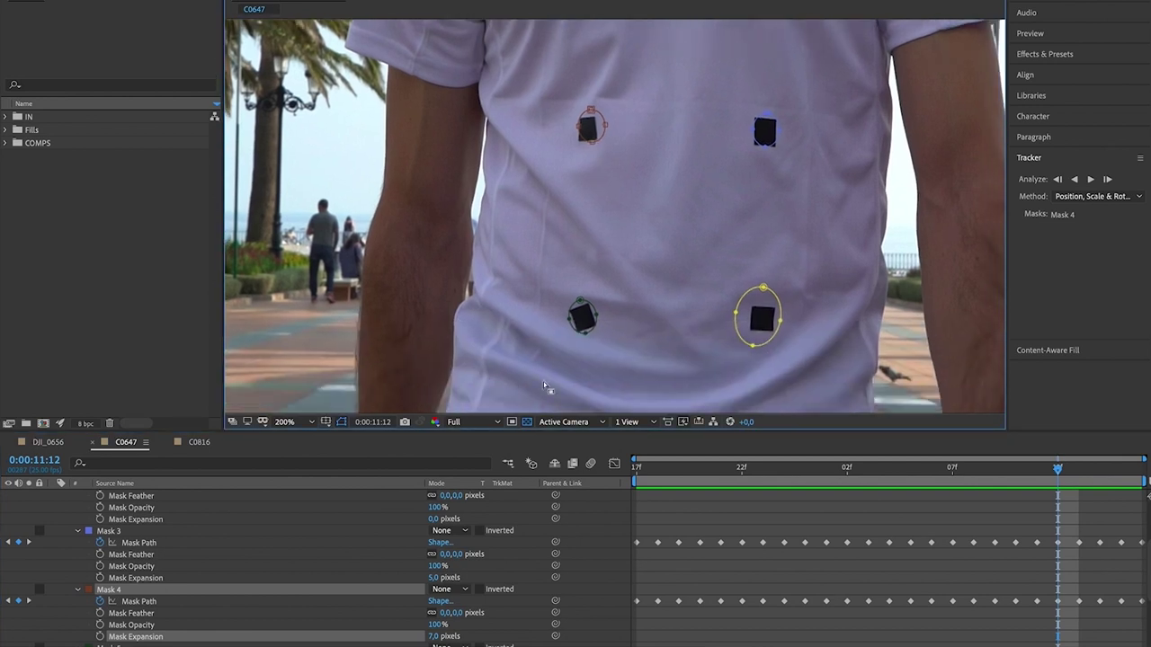
pyautogui.click(582, 305)
pyautogui.scroll(-1, 378, 577)
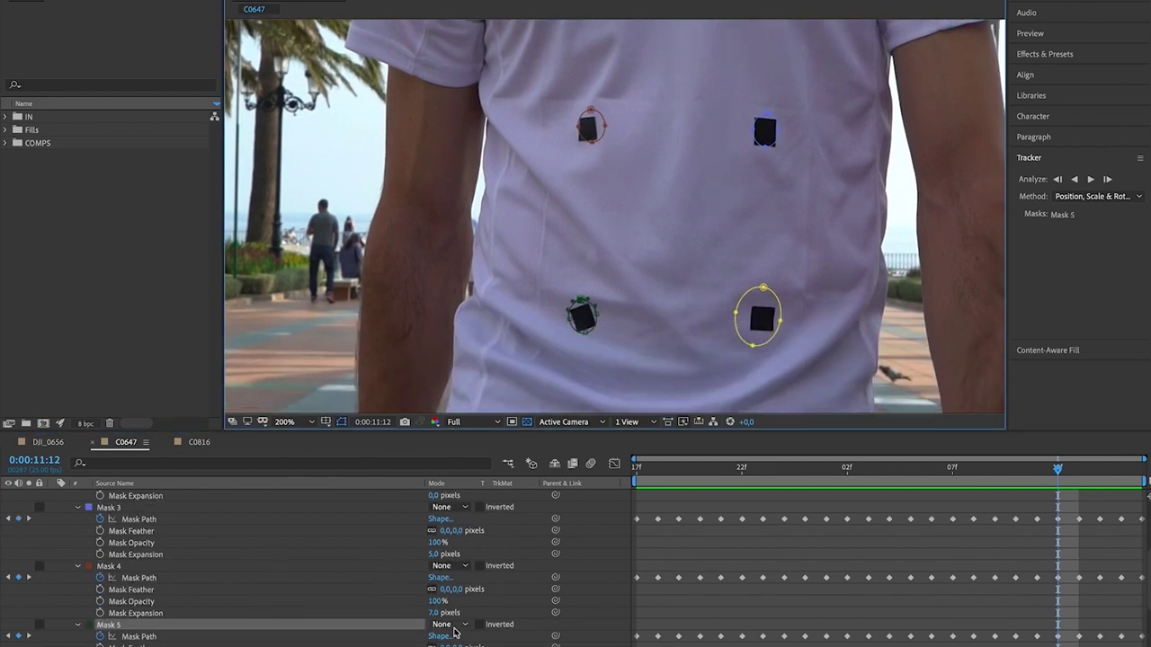
pyautogui.scroll(-2, 453, 636)
pyautogui.scroll(1, 270, 575)
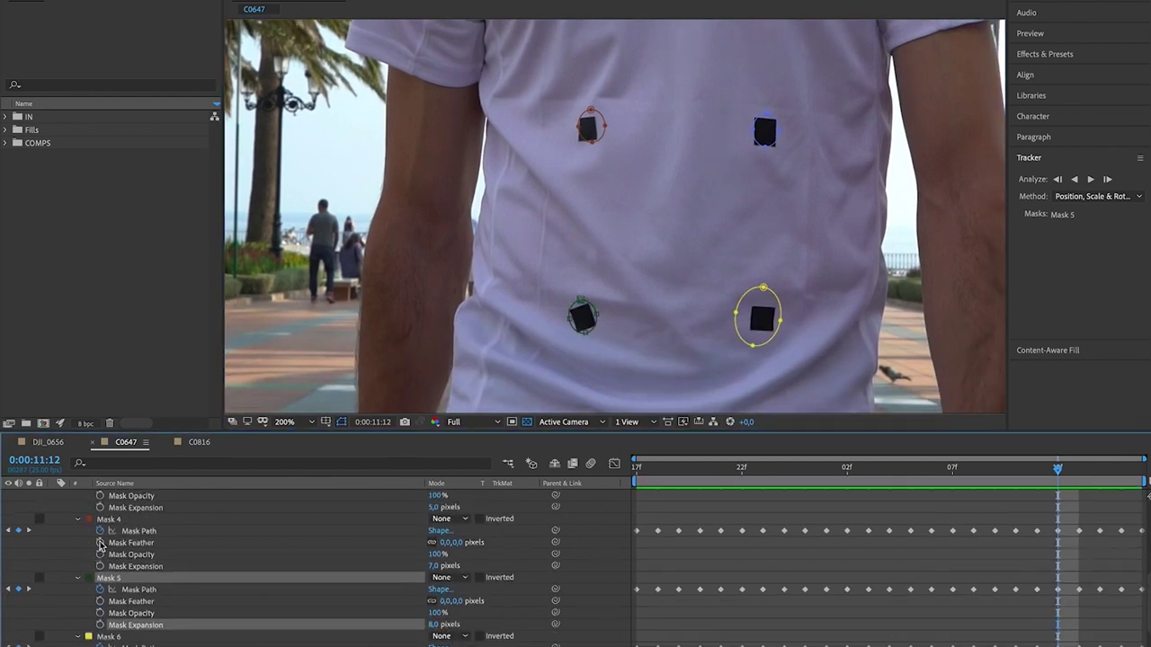
pyautogui.scroll(2, 180, 548)
pyautogui.scroll(3, 75, 509)
pyautogui.click(53, 495)
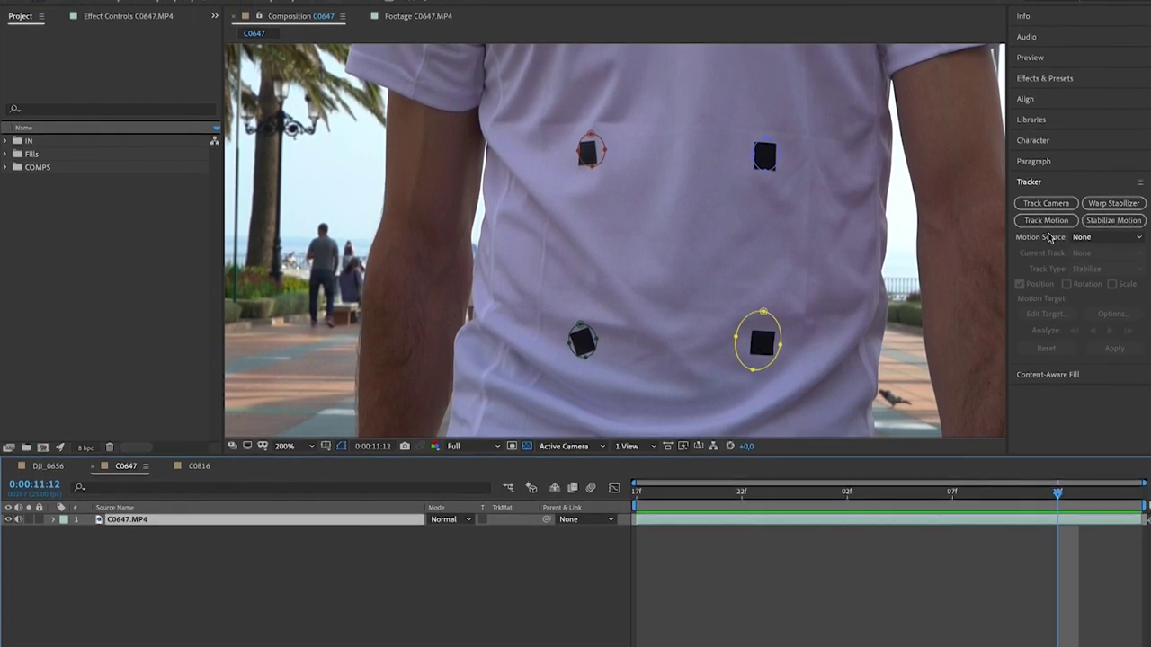
# - Create a Content-Aware Fill reference frame at 0:00:10:17 for editing in Photoshop
pyautogui.click(1049, 366)
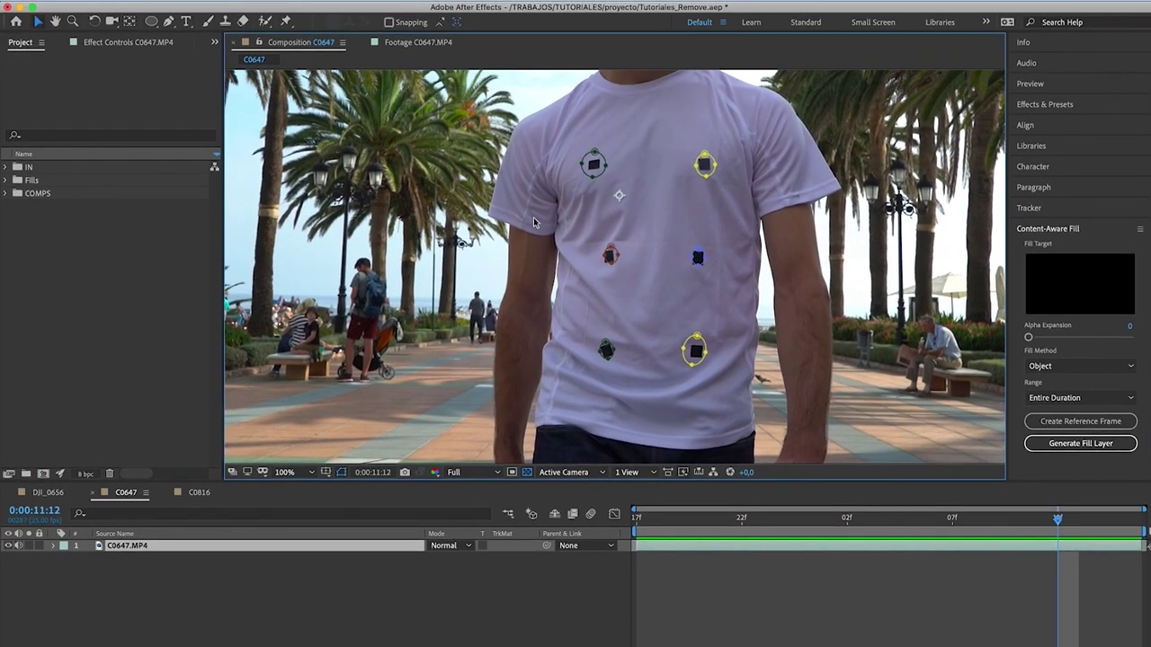
pyautogui.moveTo(661, 519); pyautogui.dragTo(765, 519)
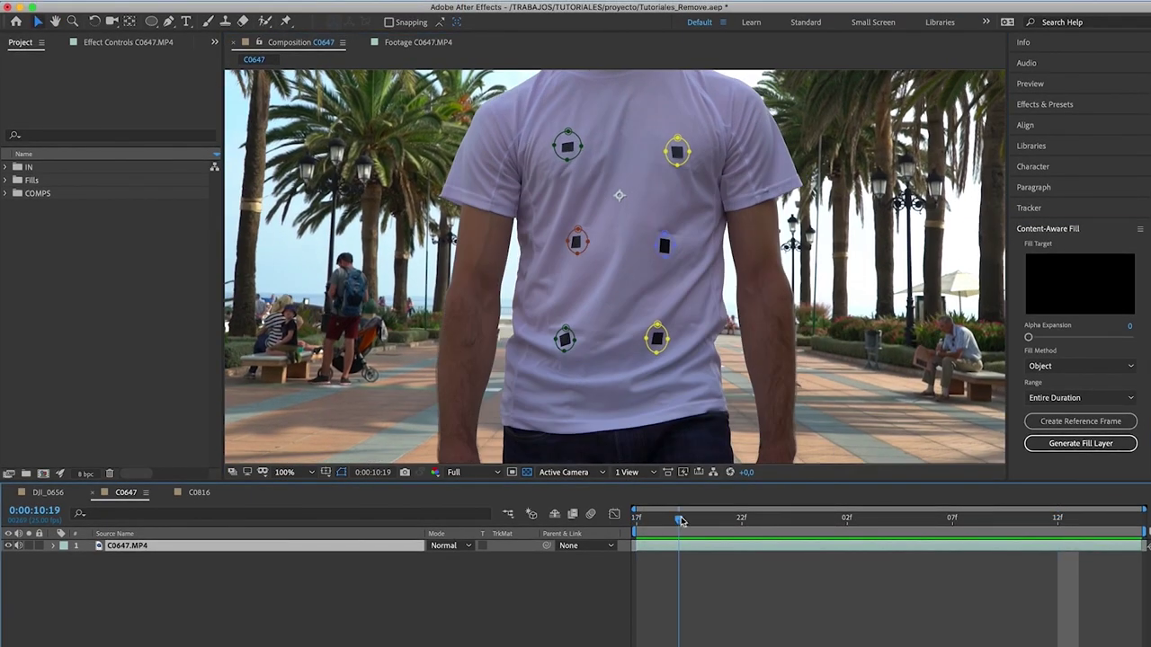
pyautogui.press('space')
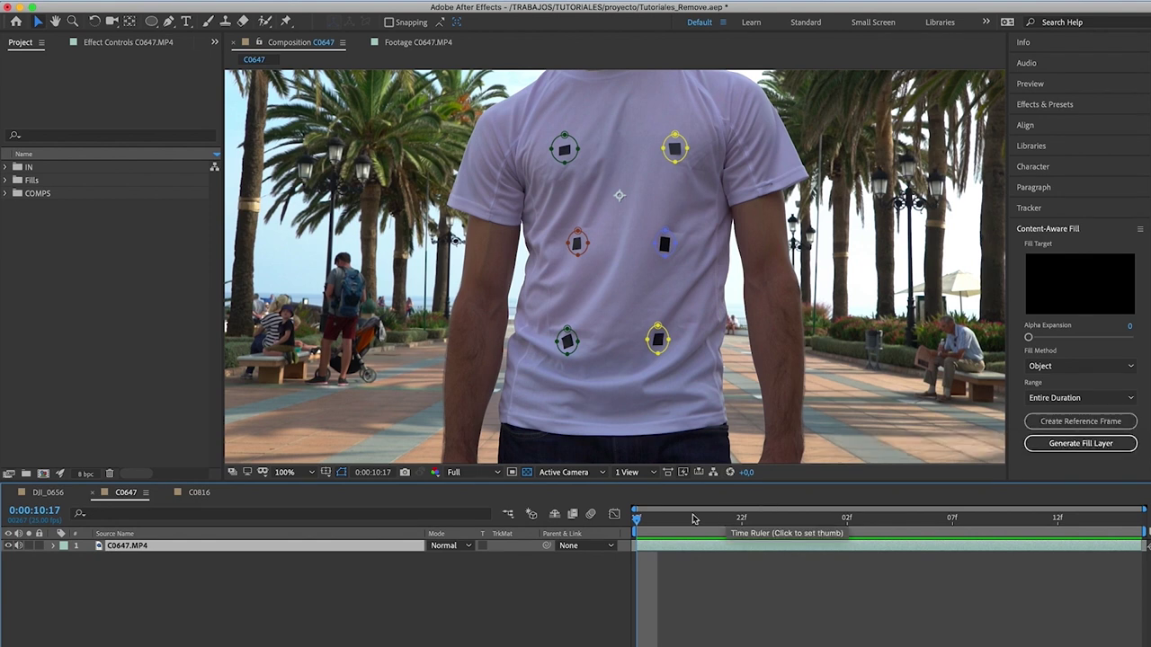
pyautogui.click(1102, 421)
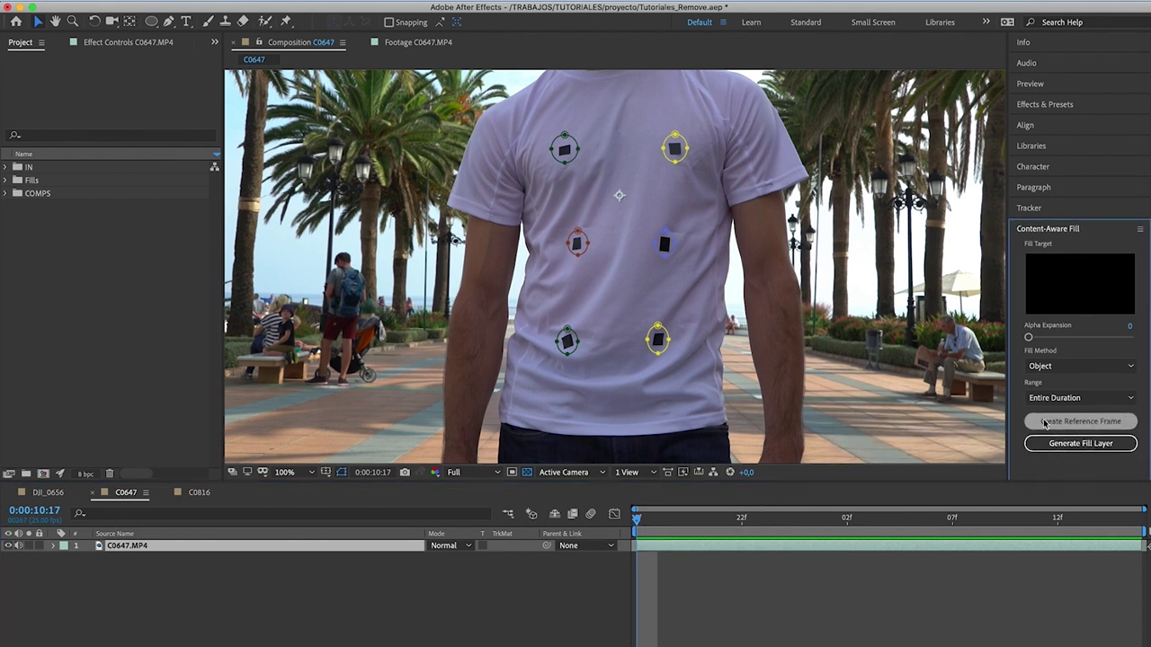
pyautogui.click(1045, 424)
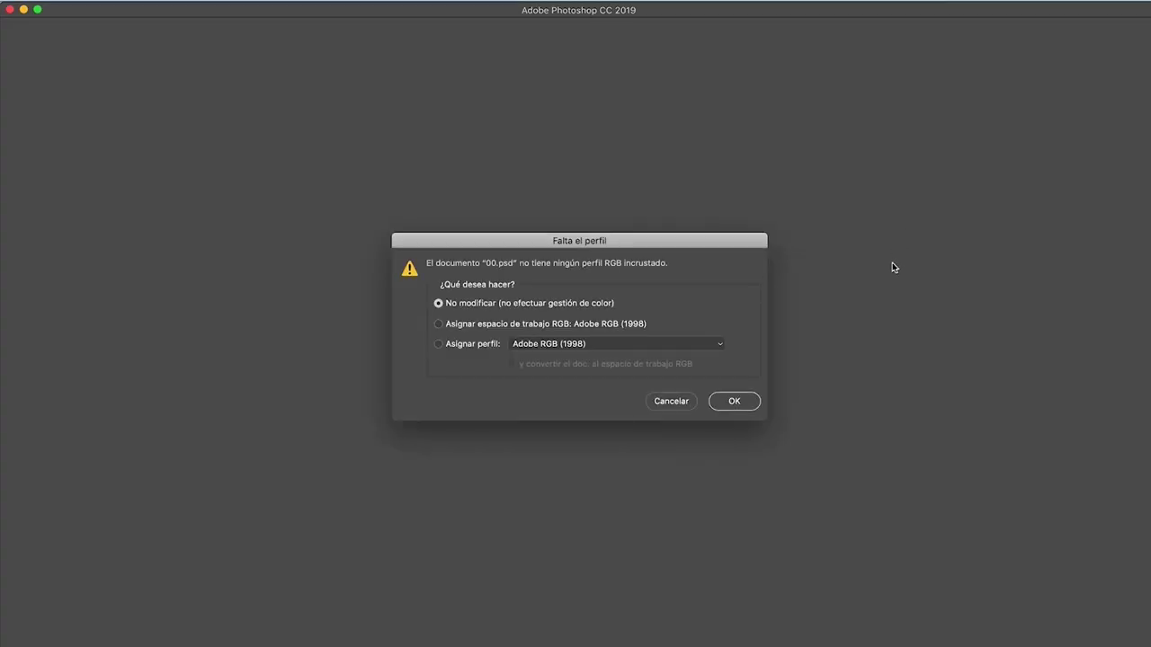
# - Open 00.psd keeping its colour profile, zoom to 200%, and patch out the upper-left shirt marker
pyautogui.click(737, 400)
pyautogui.press('super+plus')
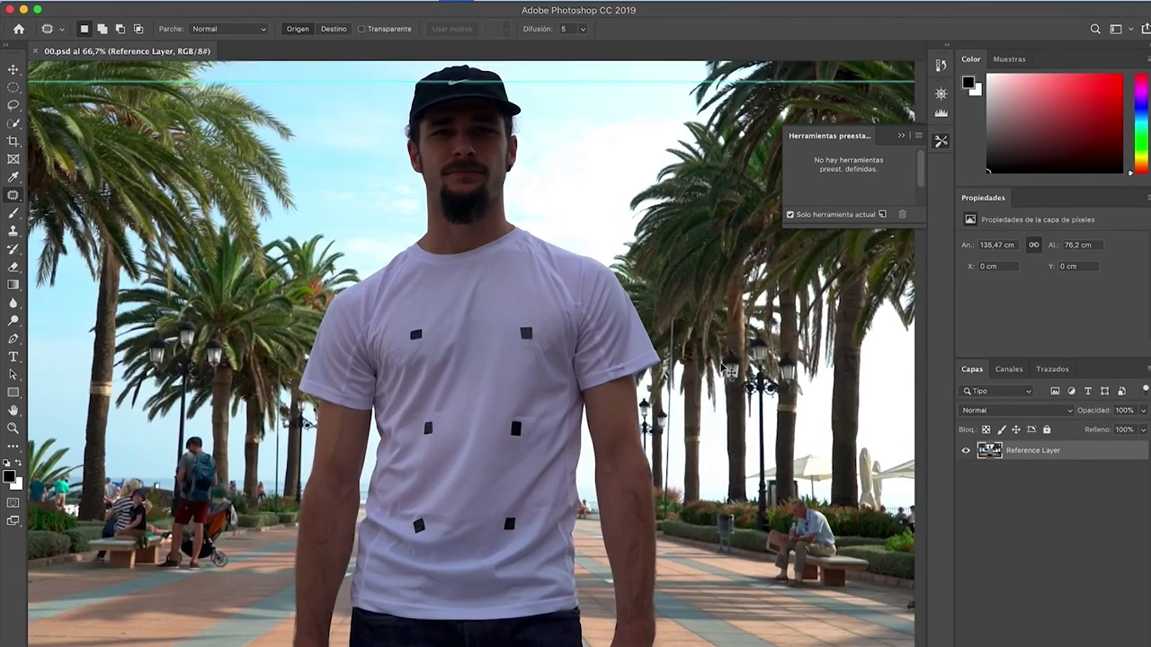
pyautogui.press('super+plus')
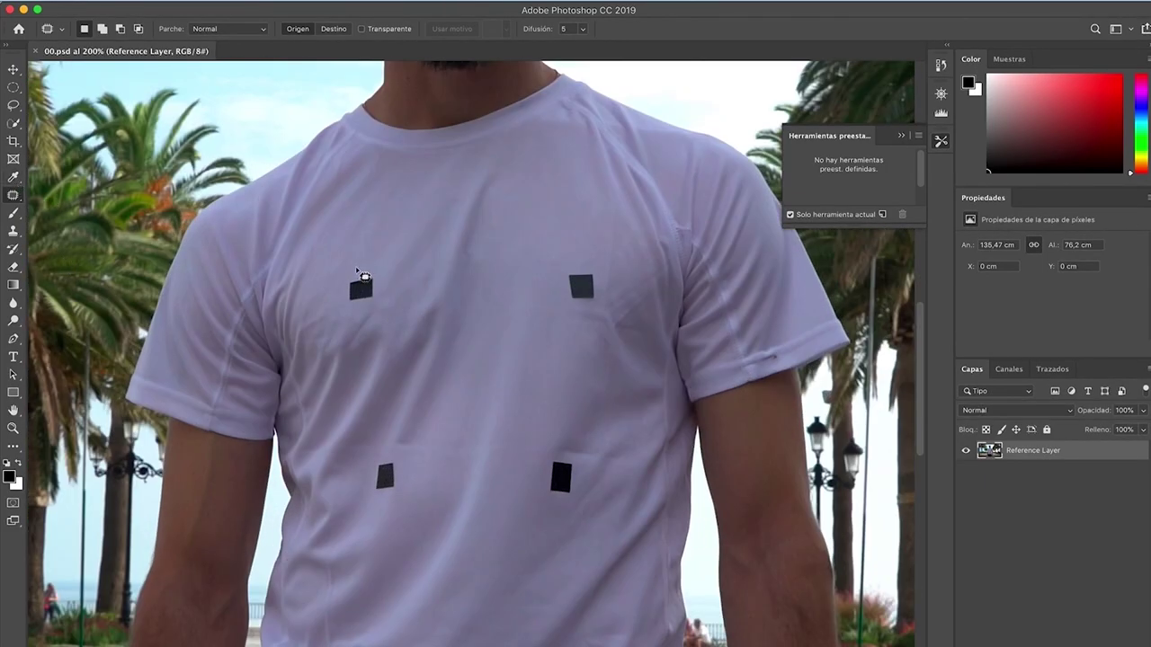
pyautogui.moveTo(376, 269)
pyautogui.mouseDown()
pyautogui.moveTo(342, 296)
pyautogui.moveTo(411, 249)
pyautogui.mouseUp()
pyautogui.moveTo(593, 270); pyautogui.dragTo(553, 254)
# - Patch away the upper-right, lower-right, lower-left and hem markers with clean fabric, then deselect
pyautogui.moveTo(569, 456)
pyautogui.mouseDown()
pyautogui.moveTo(557, 509)
pyautogui.moveTo(565, 456)
pyautogui.moveTo(517, 476)
pyautogui.mouseUp()
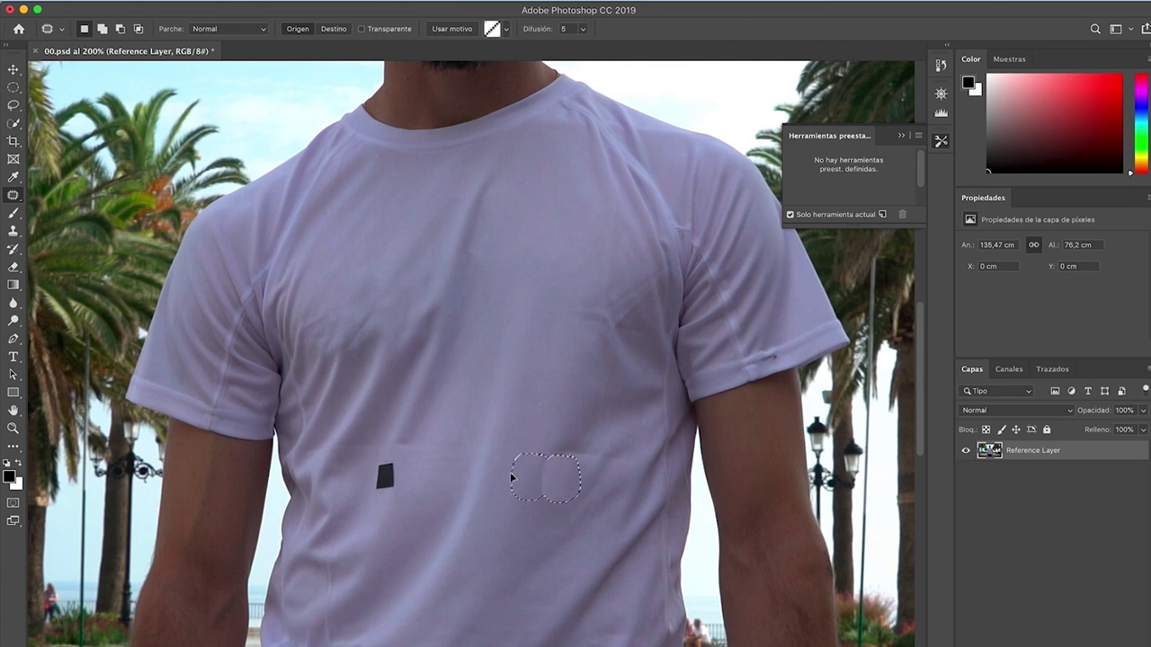
pyautogui.moveTo(394, 457)
pyautogui.mouseDown()
pyautogui.moveTo(378, 499)
pyautogui.moveTo(404, 475)
pyautogui.moveTo(479, 474)
pyautogui.mouseUp()
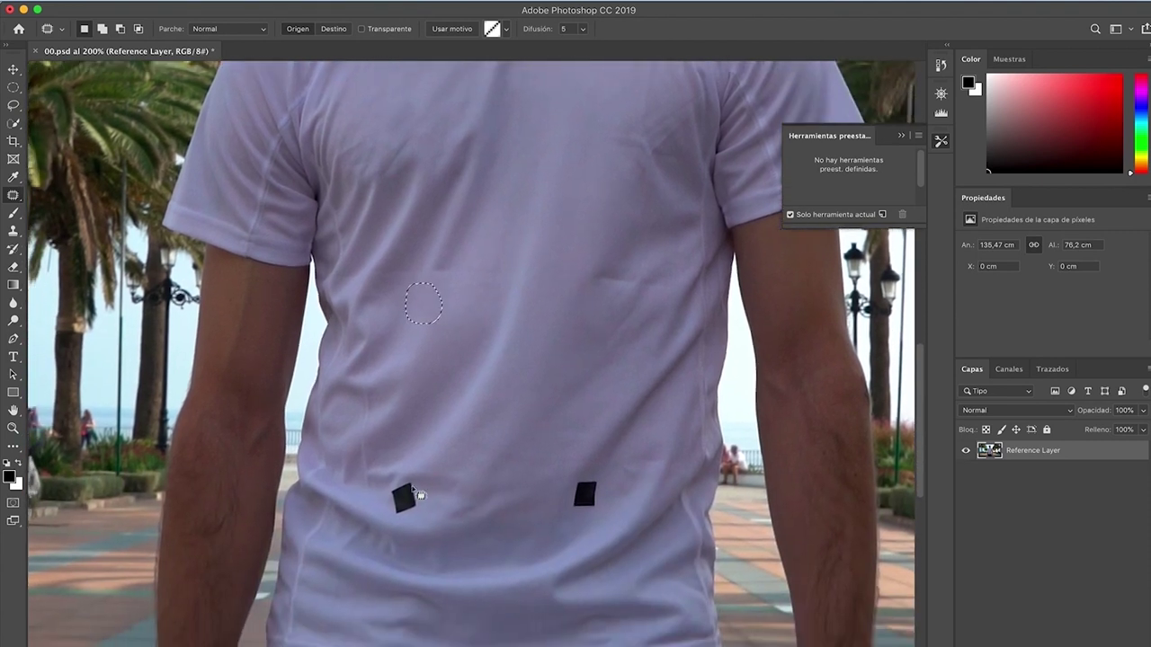
pyautogui.moveTo(415, 477)
pyautogui.mouseDown()
pyautogui.moveTo(385, 484)
pyautogui.moveTo(413, 477)
pyautogui.moveTo(476, 500)
pyautogui.mouseUp()
pyautogui.hotkey('ctrl', 'd')
pyautogui.moveTo(603, 473); pyautogui.dragTo(593, 528)
pyautogui.moveTo(602, 486)
pyautogui.mouseDown()
pyautogui.moveTo(597, 474)
pyautogui.moveTo(619, 457)
pyautogui.mouseUp()
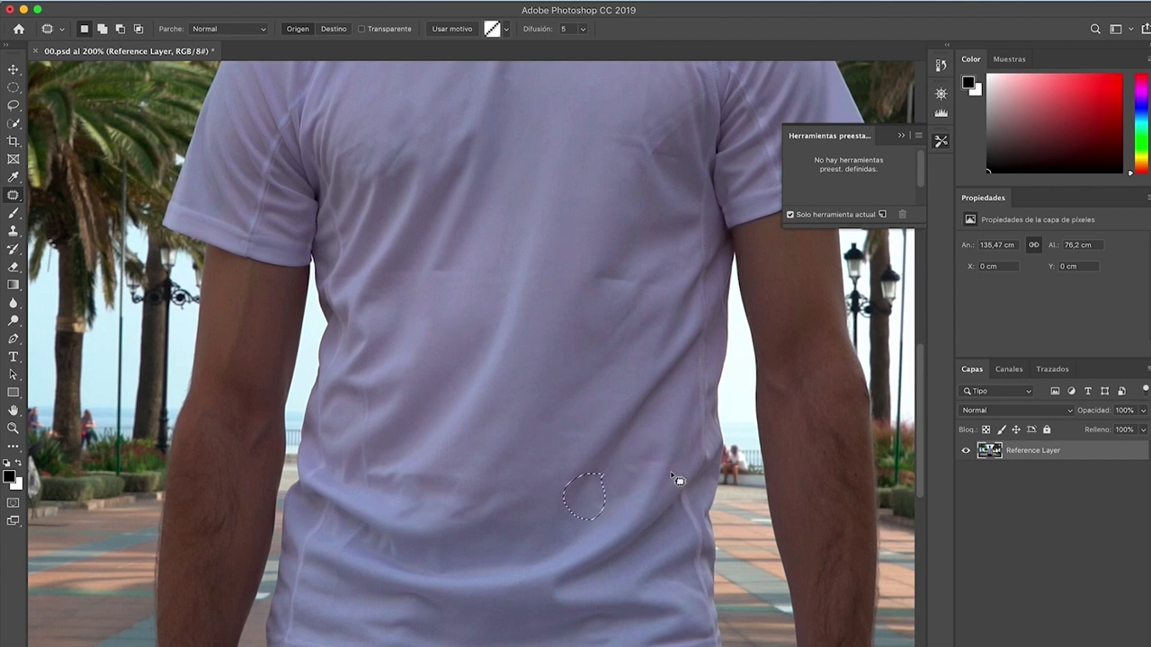
pyautogui.hotkey('ctrl', 'd')
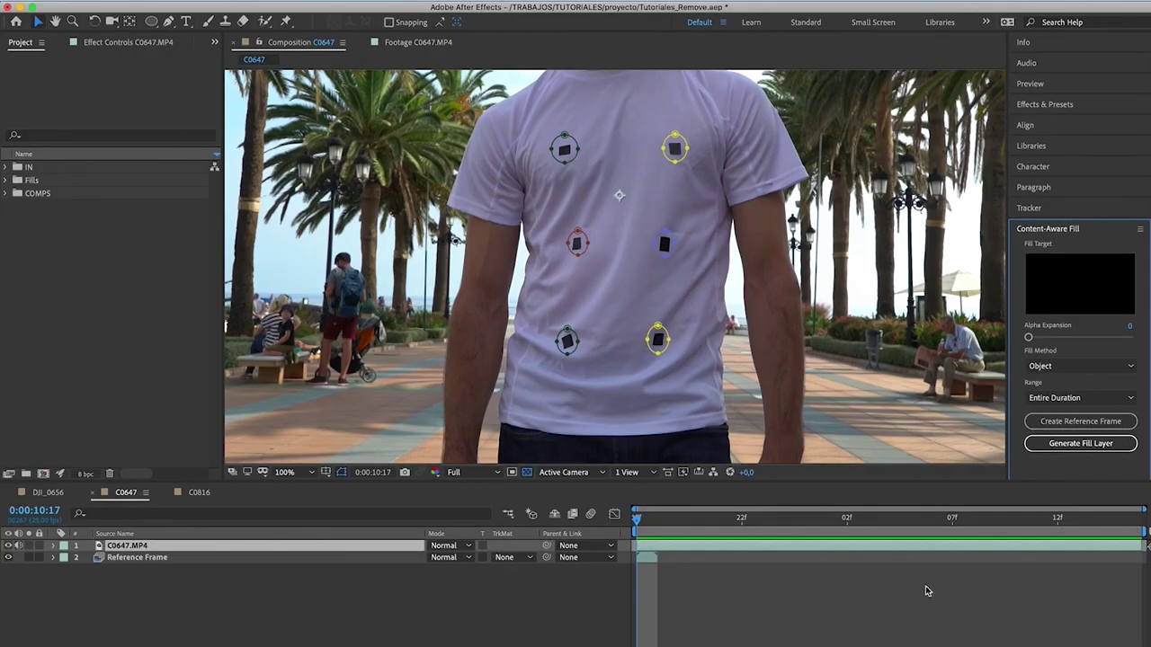
# - Create a second reference frame at 0:00:11:15, opening 23.psd in Photoshop at 200%
pyautogui.click(928, 591)
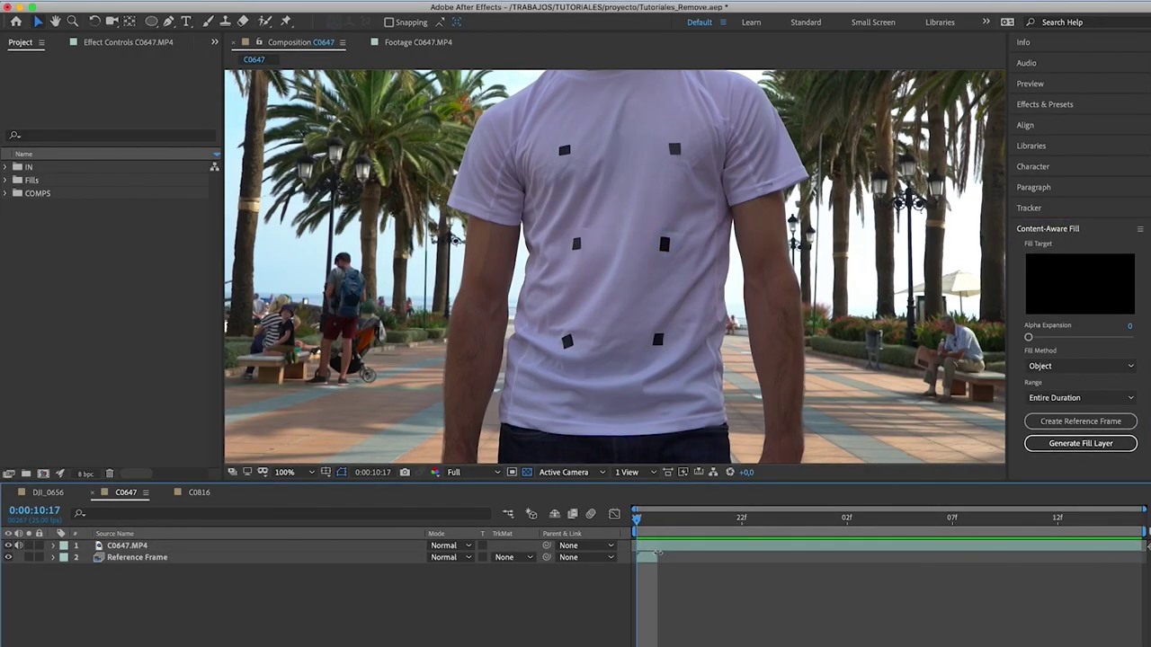
pyautogui.click(653, 558)
pyautogui.click(1121, 519)
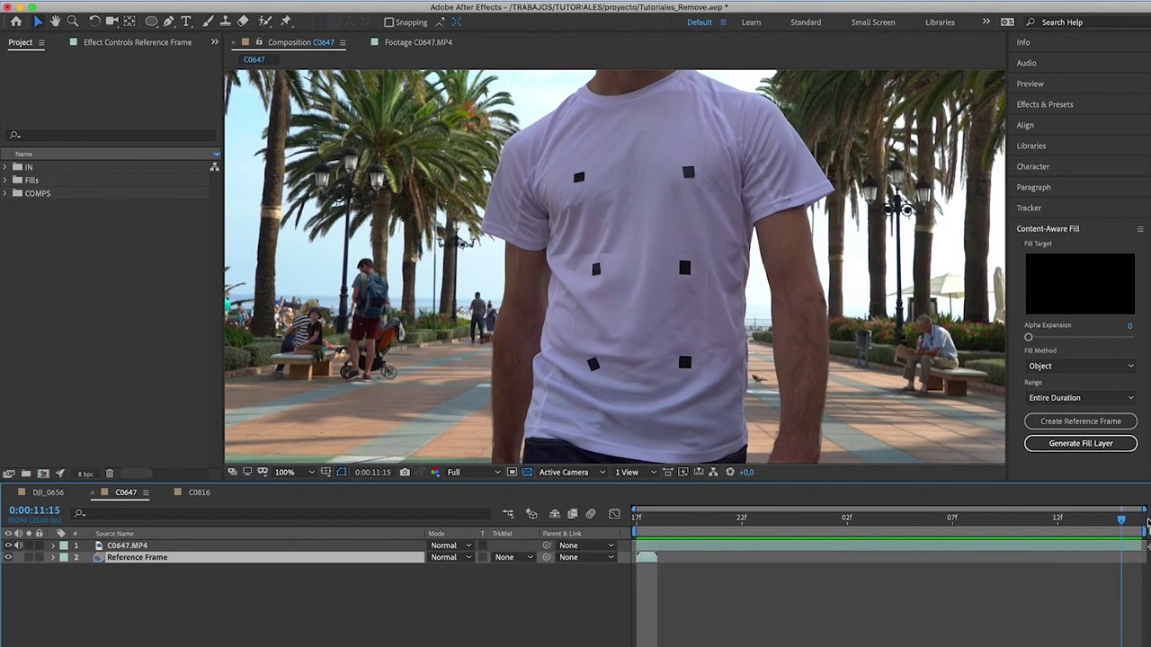
pyautogui.click(1083, 422)
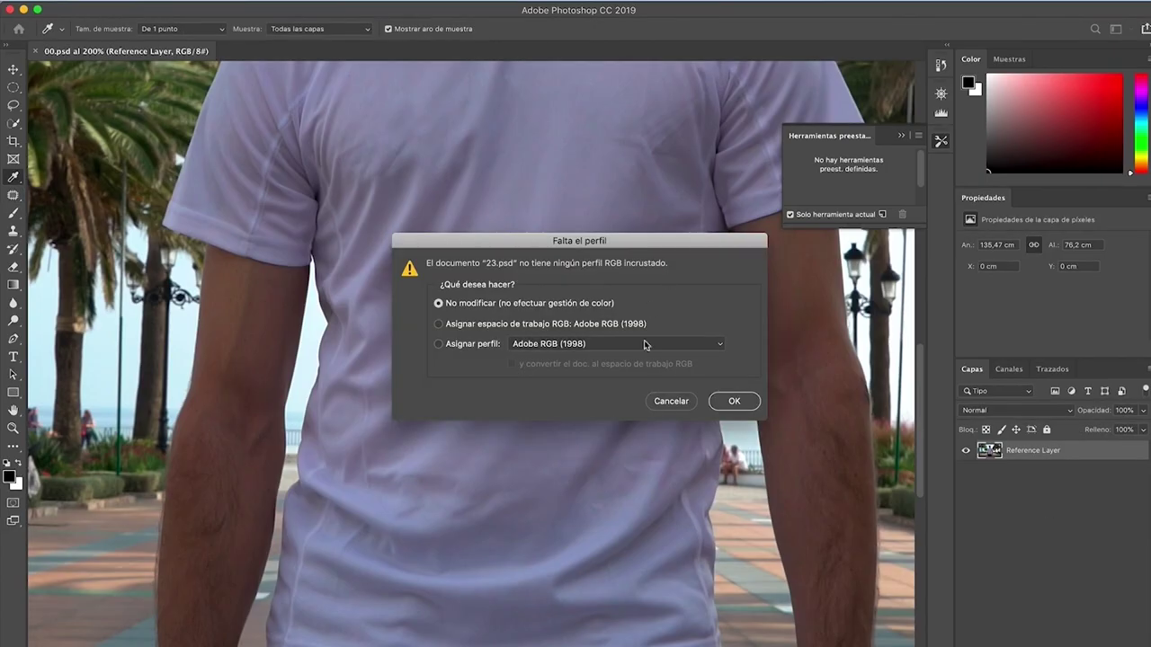
pyautogui.click(741, 407)
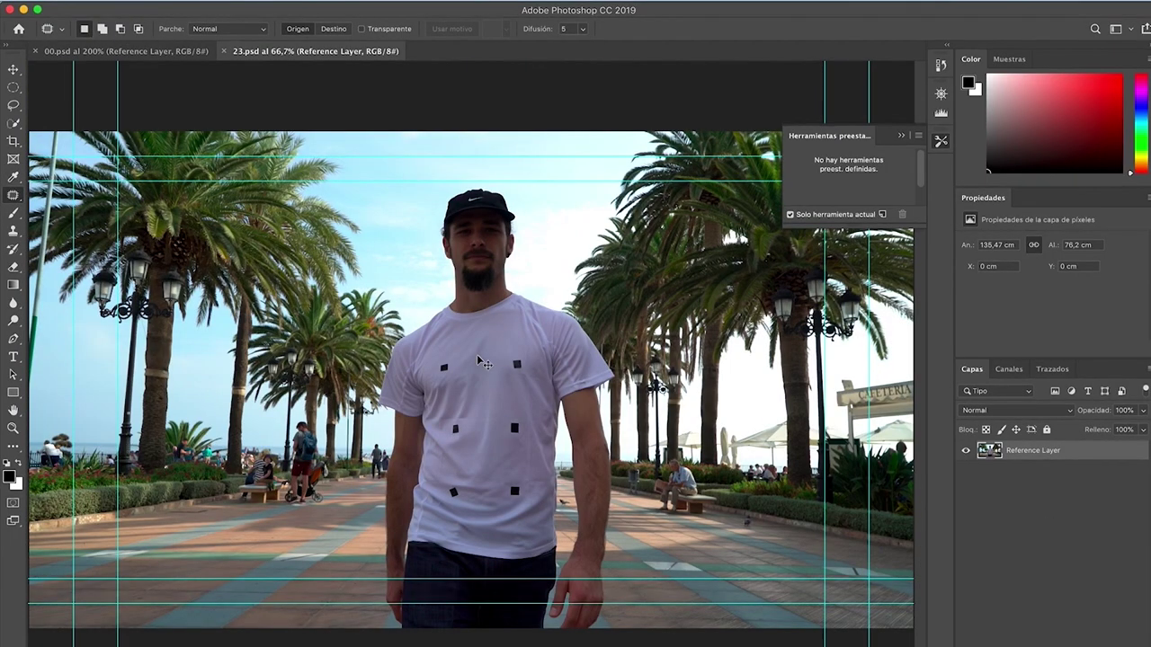
pyautogui.hotkey('ctrl', '+')
pyautogui.hotkey('ctrl', '+')
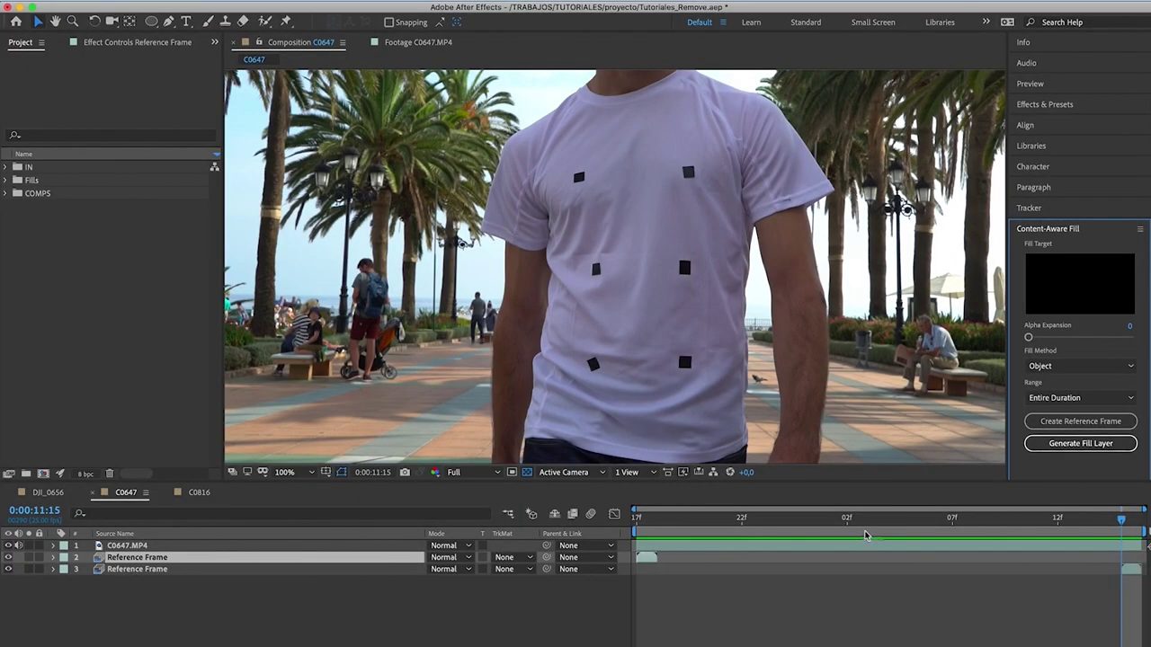
# - Add another reference frame at 0:00:11:00, play the clip, and select the C0647.MP4 layer
pyautogui.moveTo(767, 526); pyautogui.dragTo(803, 537)
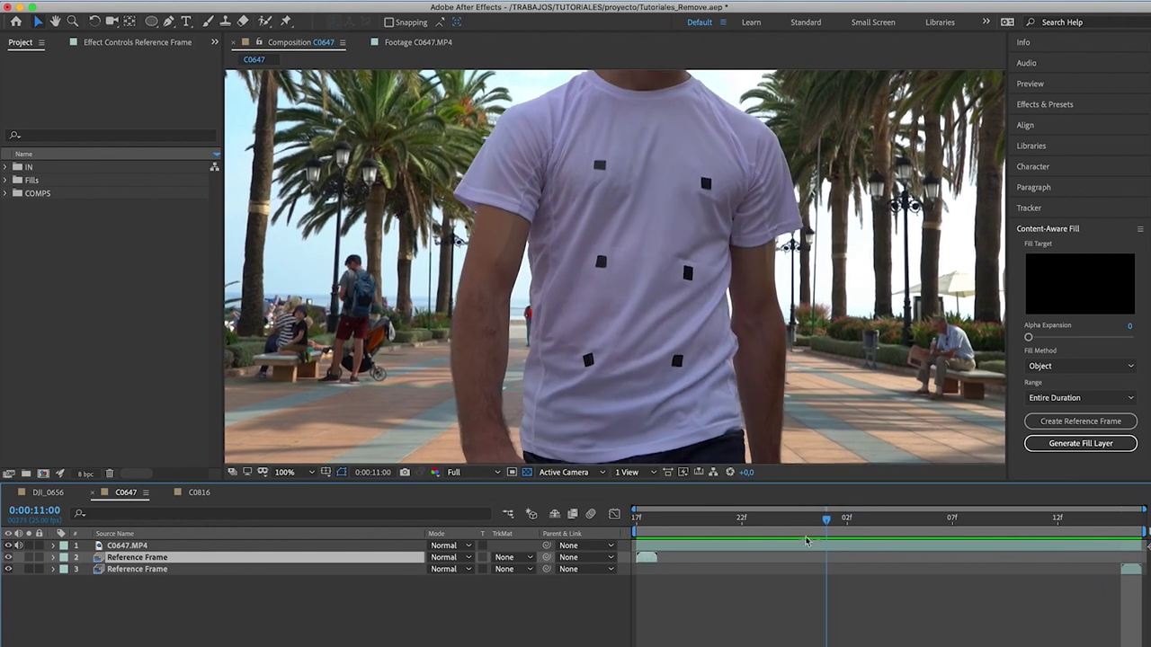
pyautogui.click(811, 547)
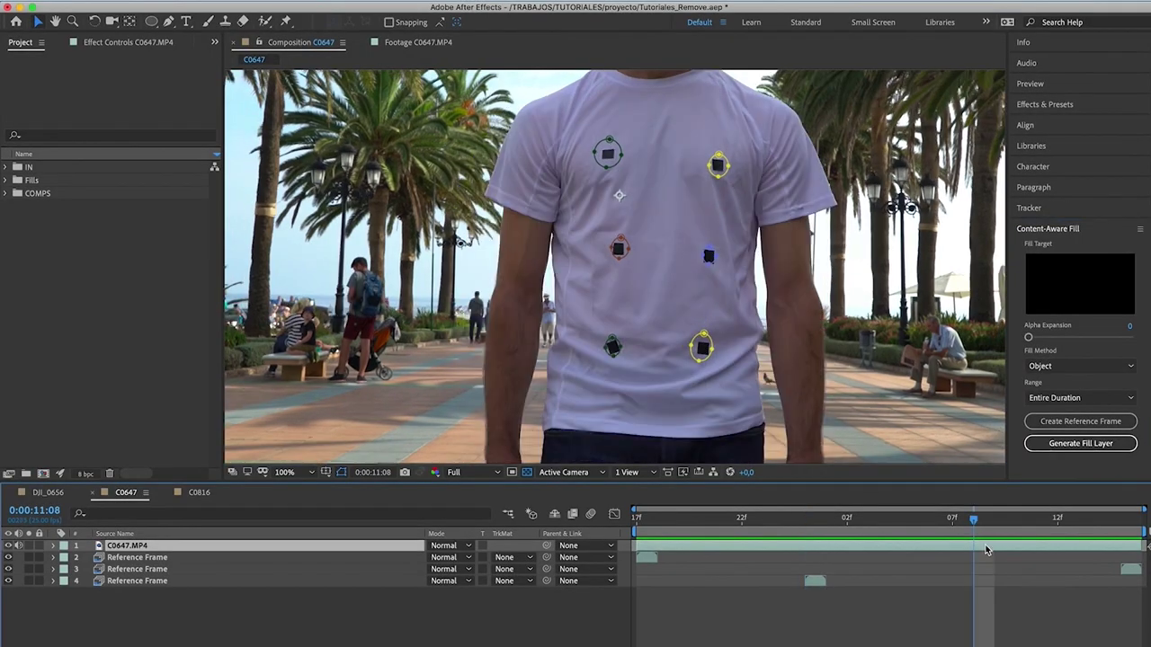
pyautogui.click(1074, 423)
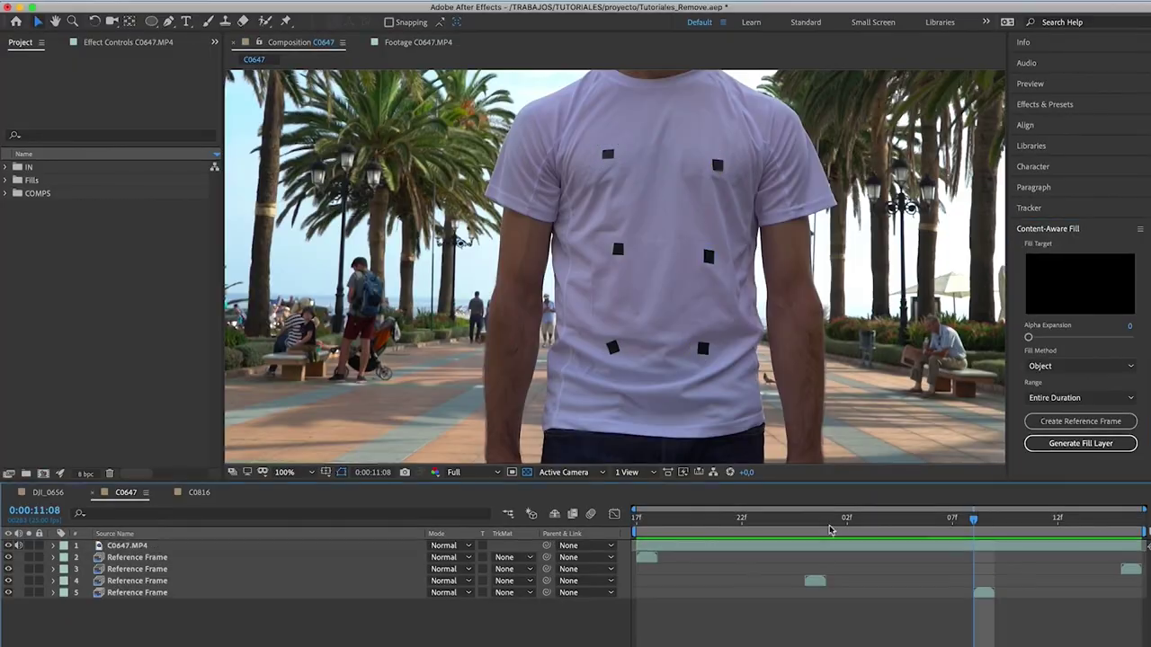
pyautogui.press('space')
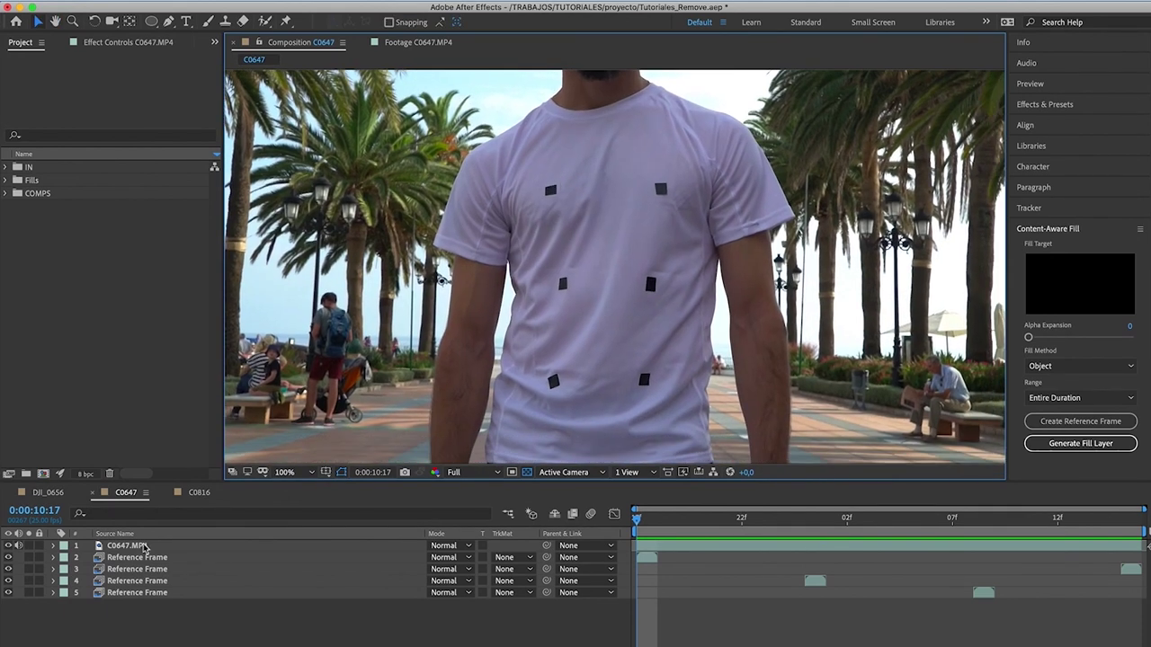
pyautogui.click(144, 547)
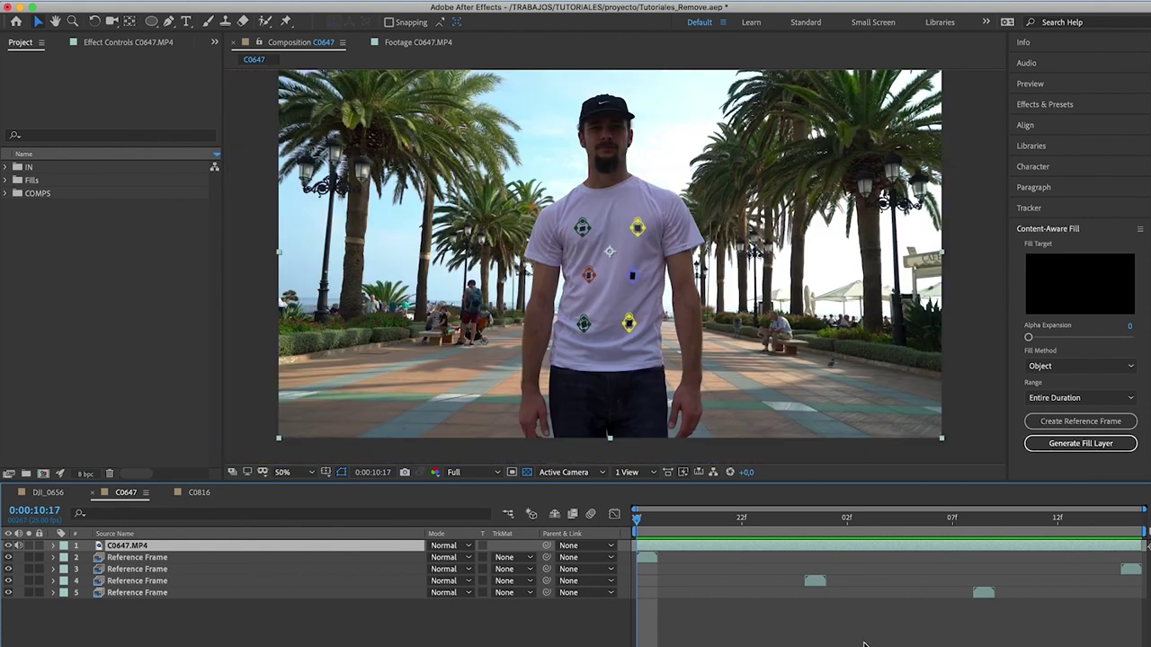
# - Set the viewer to 100% and attempt a fill on C0647.MP4, dismissing the no-holes warning
pyautogui.click(902, 607)
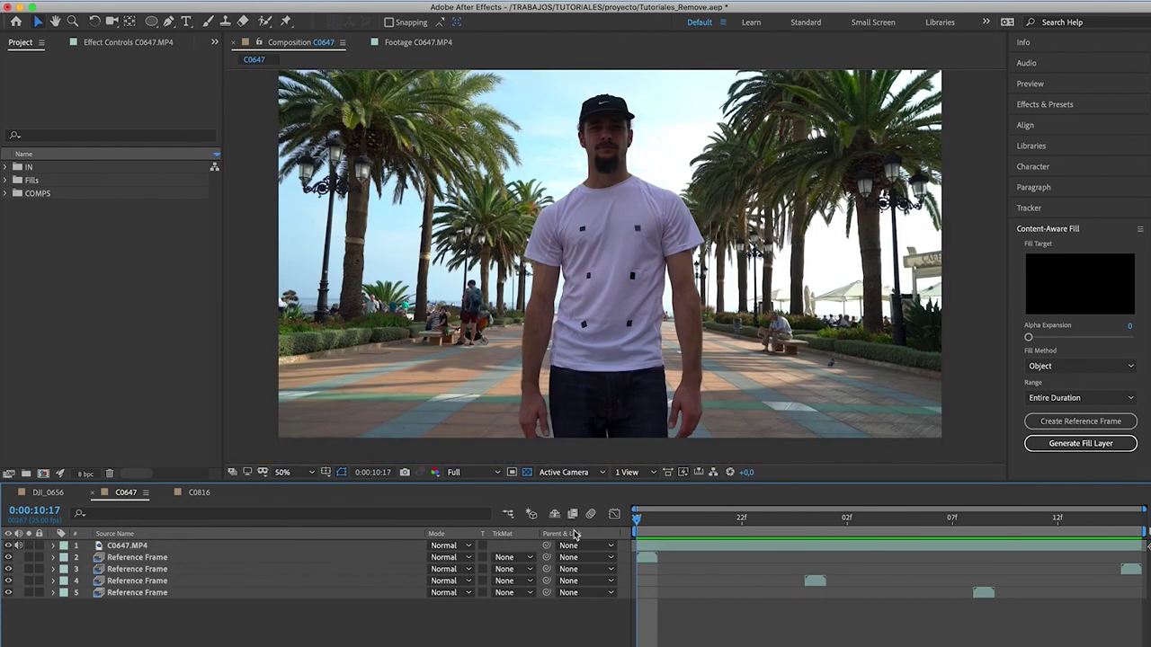
pyautogui.click(235, 547)
pyautogui.press('.')
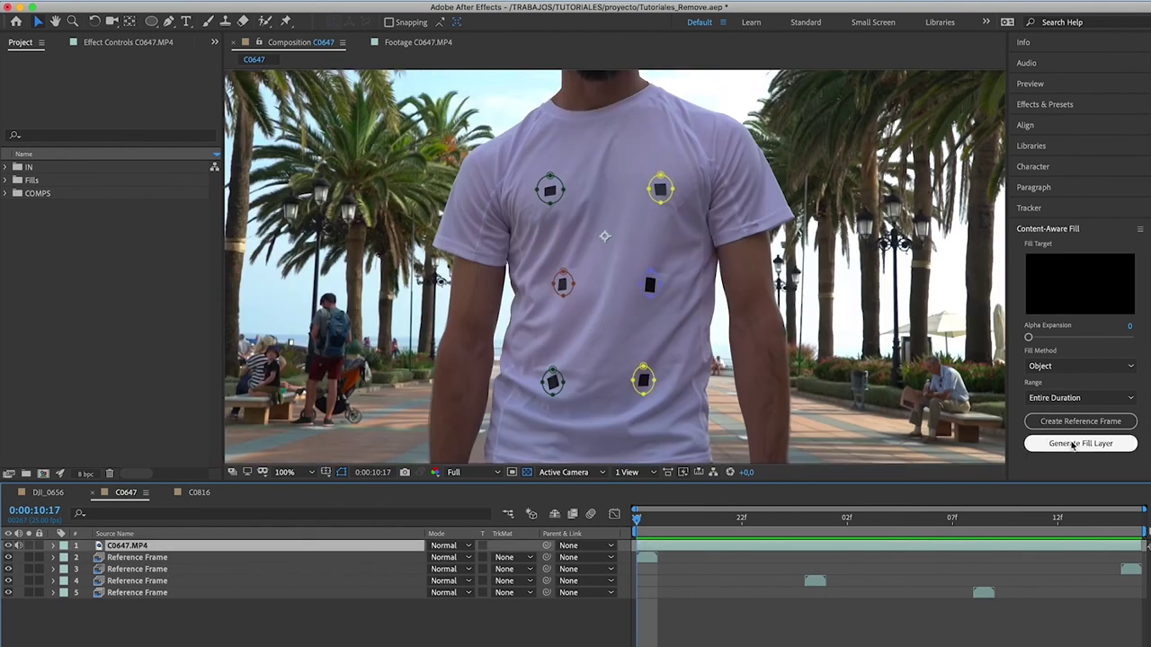
pyautogui.click(1099, 447)
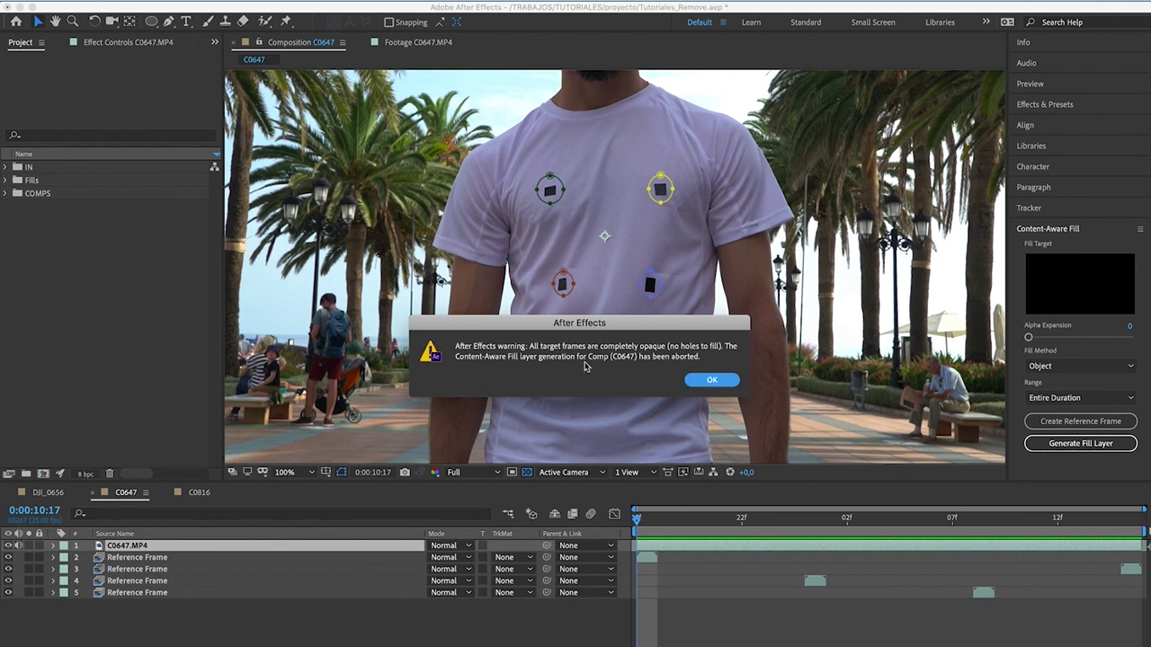
pyautogui.click(708, 379)
pyautogui.click(218, 545)
# - Switch Masks 2–5 on C0647.MP4 to Subtract, check the holes, and collapse the layer
pyautogui.press('f')
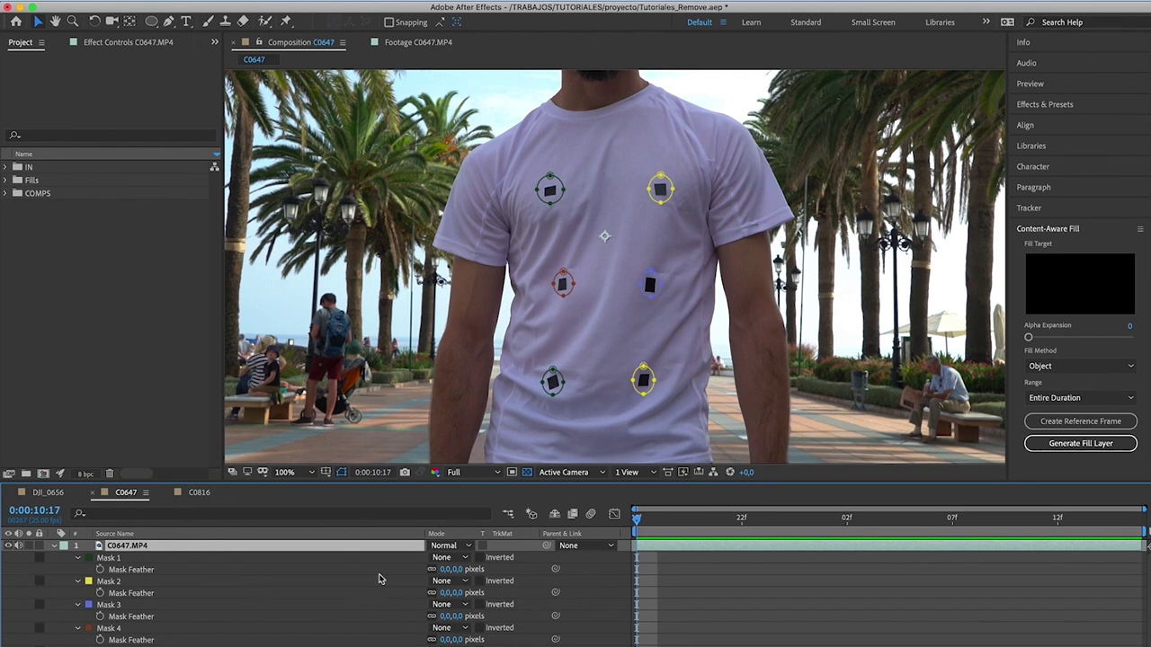
pyautogui.scroll(-1, 342, 612)
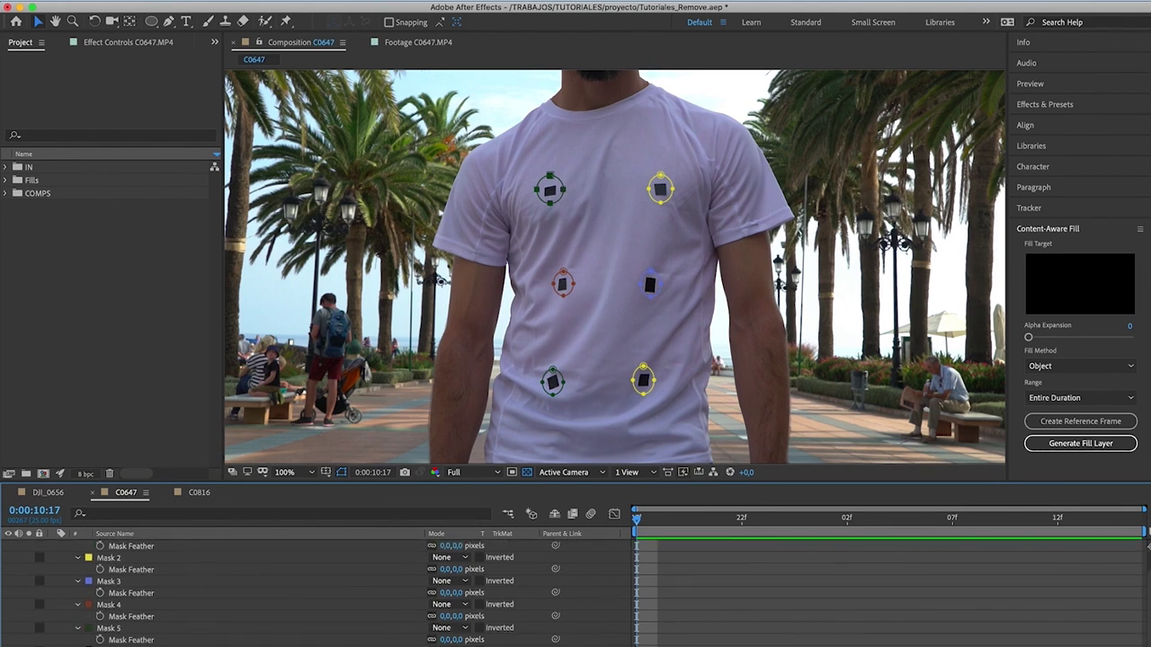
pyautogui.hotkey('ctrl', 'a')
pyautogui.click(450, 605)
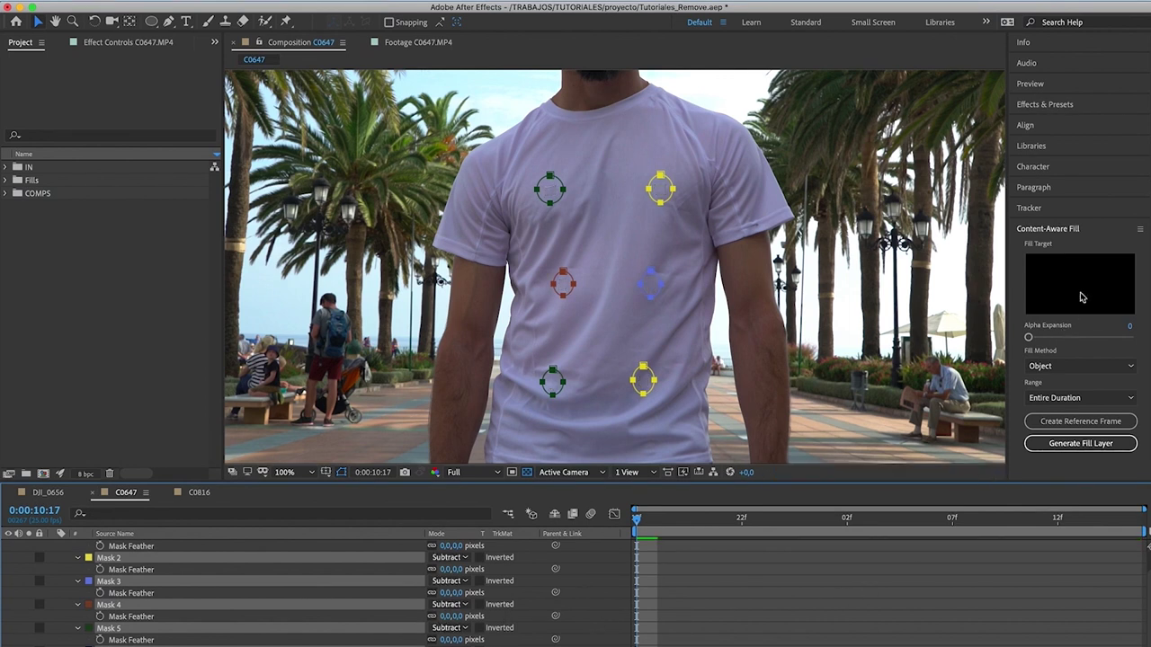
pyautogui.scroll(1, 792, 593)
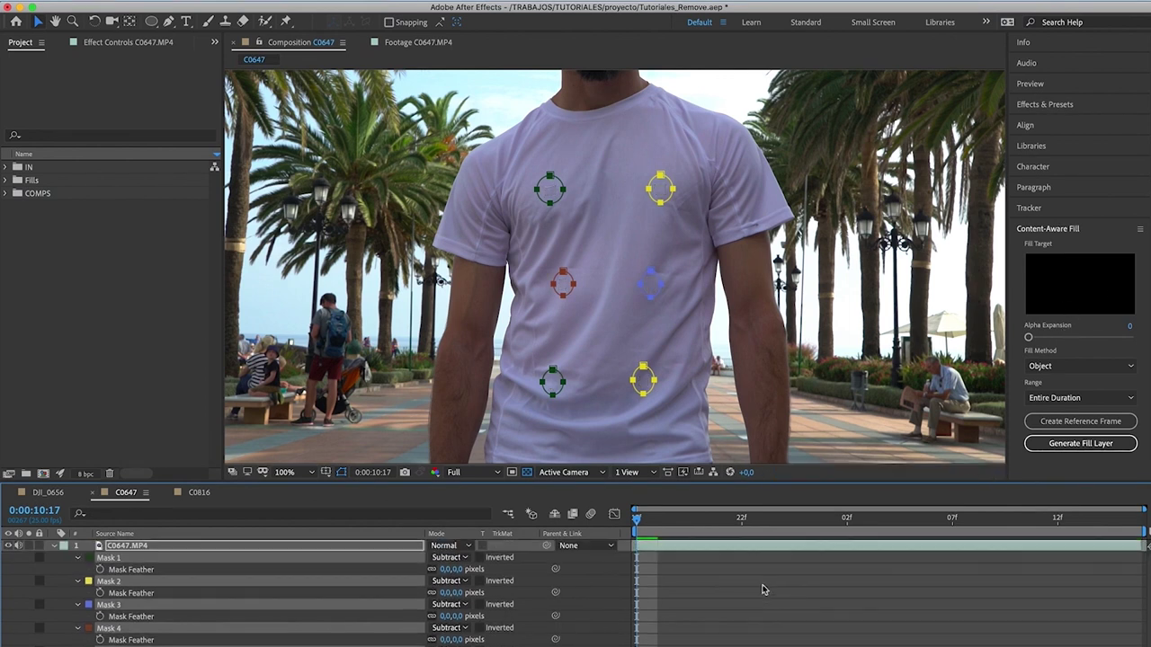
pyautogui.click(710, 527)
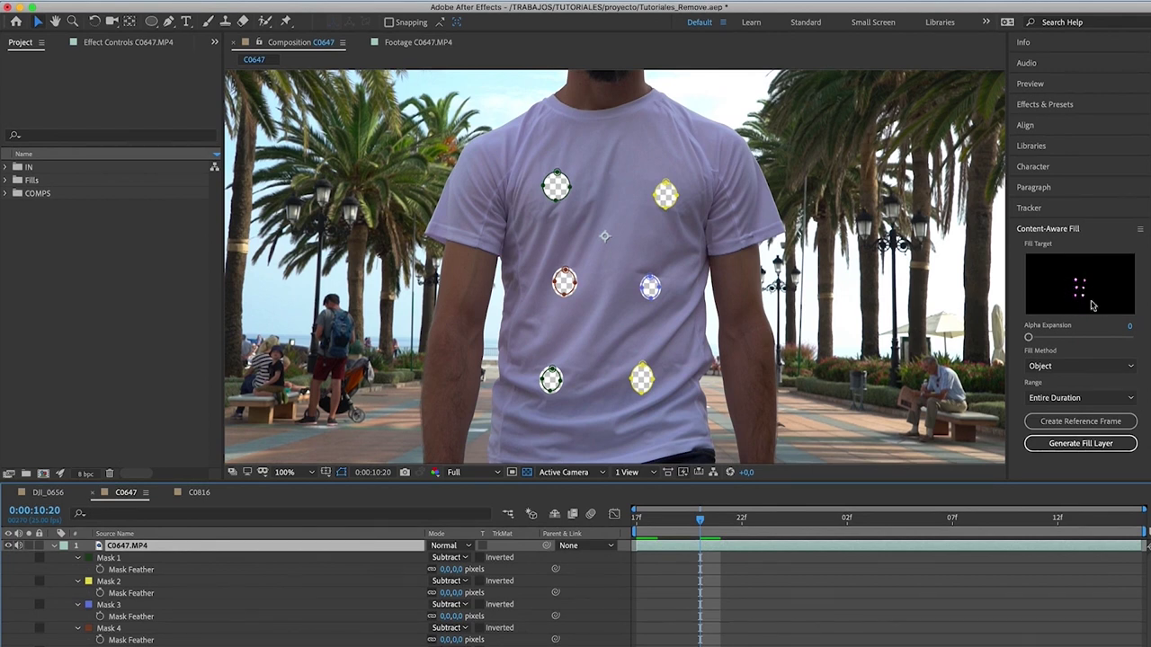
pyautogui.click(50, 548)
pyautogui.click(637, 518)
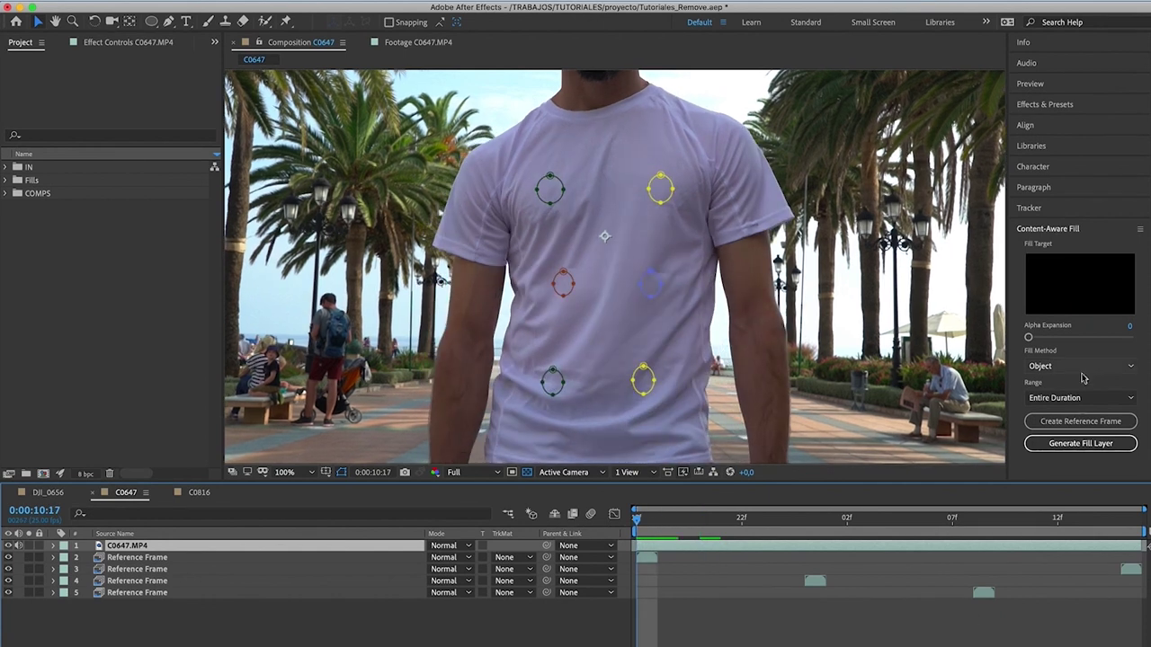
# - Generate the Fill [00-23].png layer and preview the marker-free shirt from the start
pyautogui.click(1077, 444)
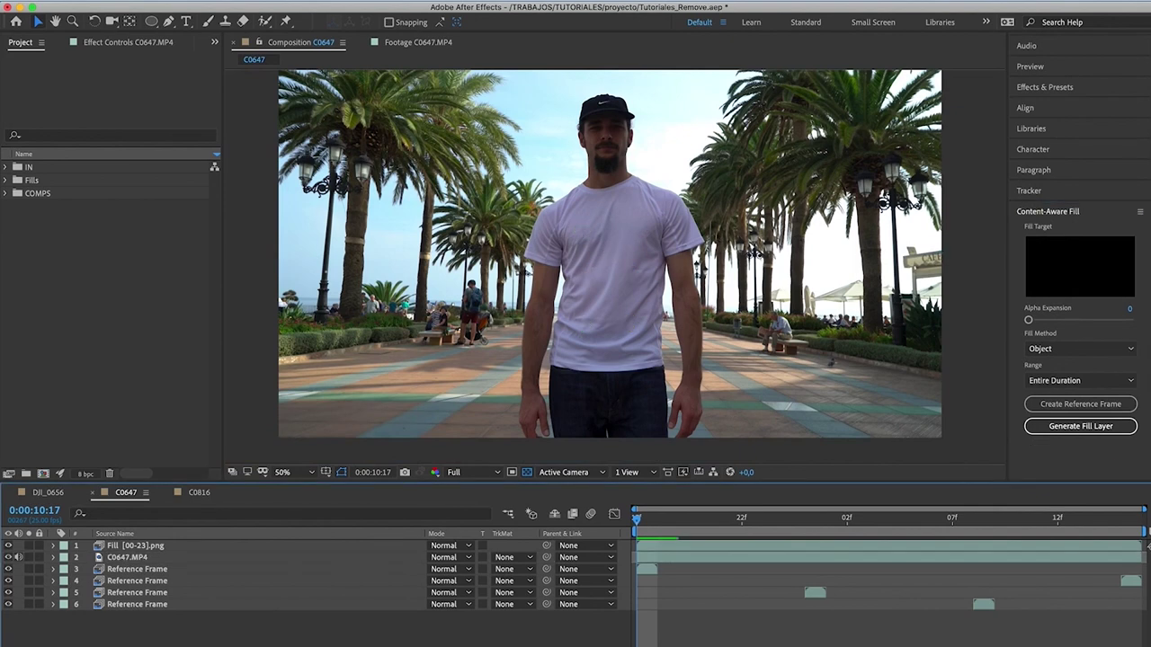
pyautogui.press('space')
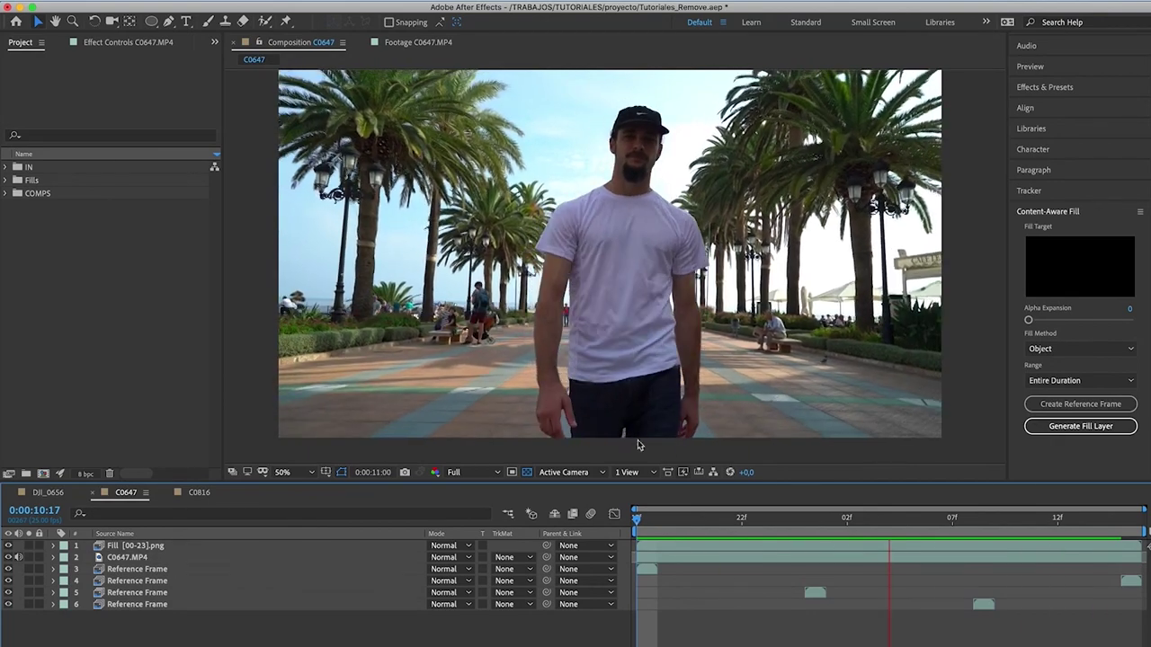
pyautogui.press('space')
pyautogui.press('Home')
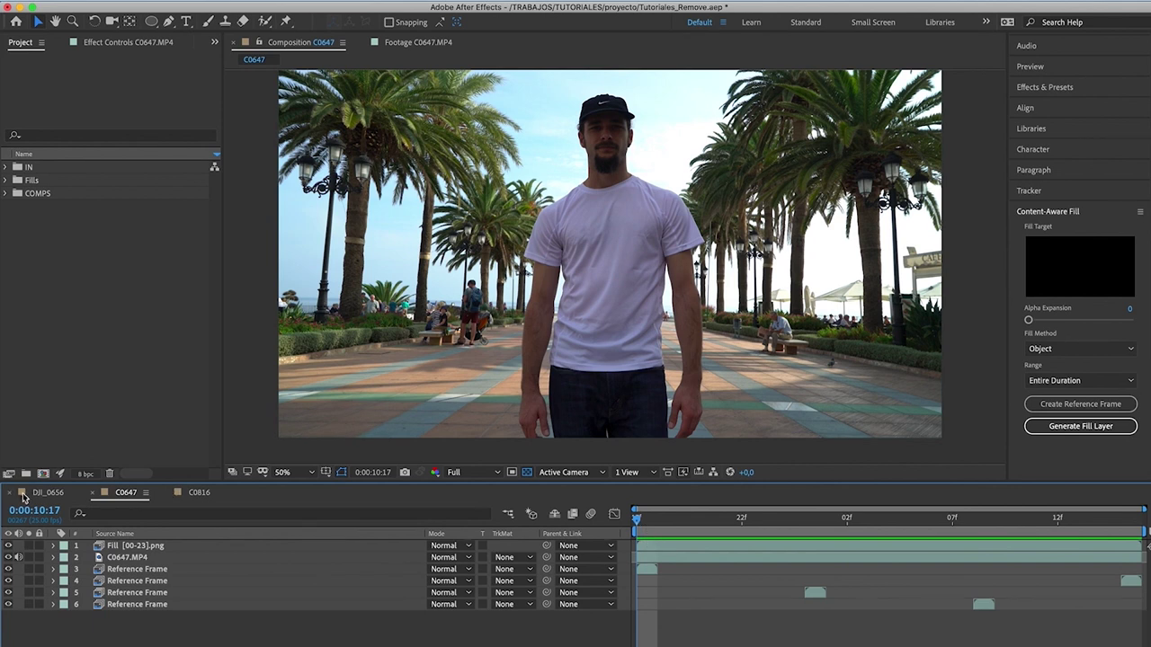
# - Open the C0816 composition and hide its fill layer to watch the original mantis footage
pyautogui.click(23, 496)
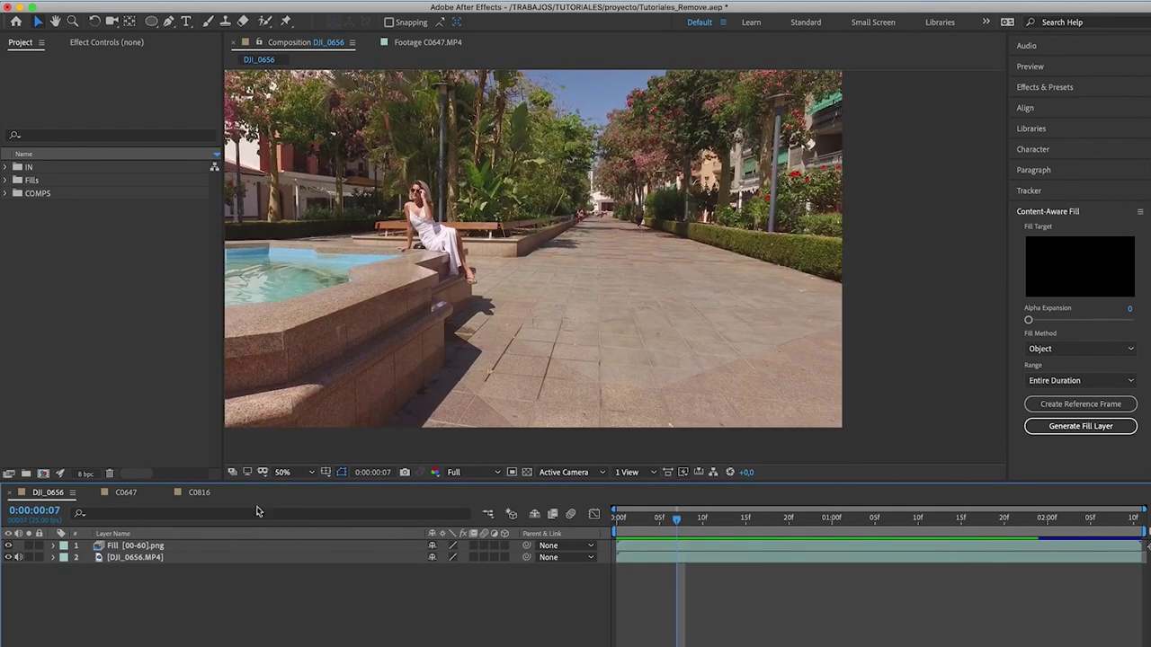
pyautogui.click(196, 493)
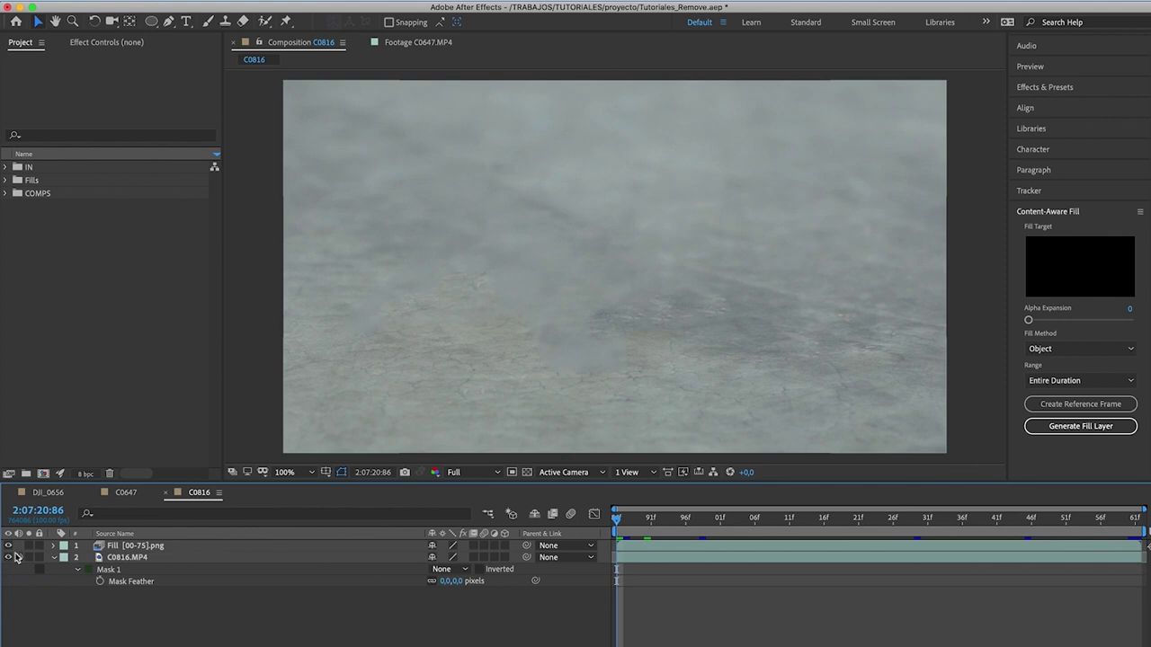
pyautogui.click(8, 546)
pyautogui.press('space')
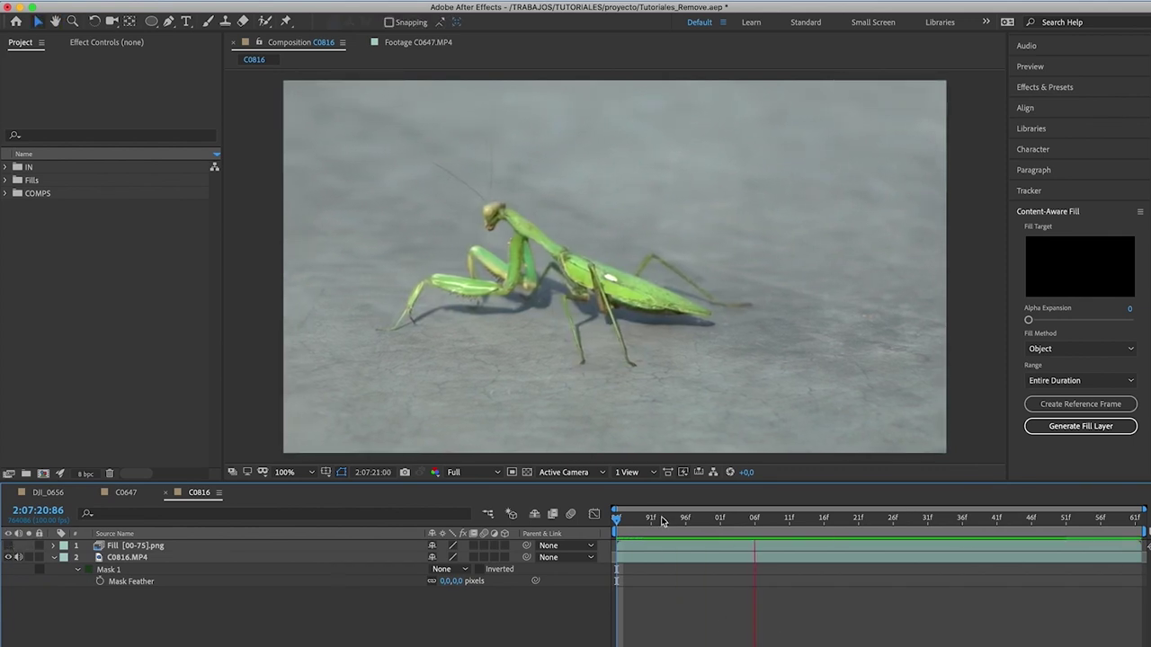
pyautogui.click(8, 546)
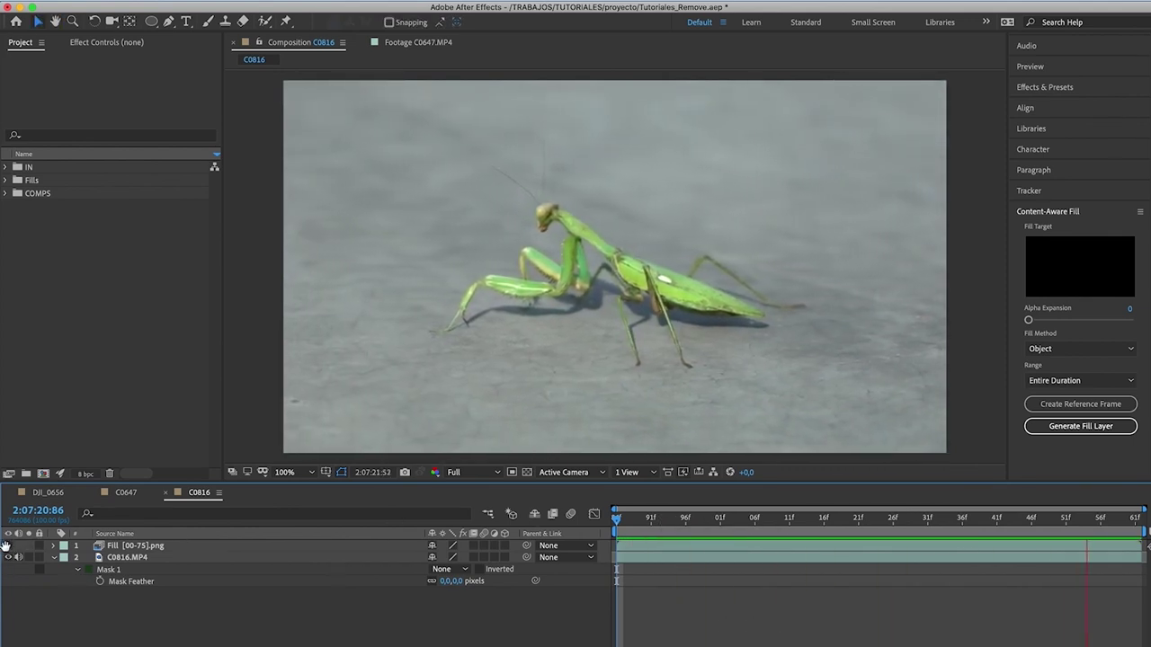
# - Compare the filled result against the original, play it back, and display the C0816.MP4 mask
pyautogui.click(143, 569)
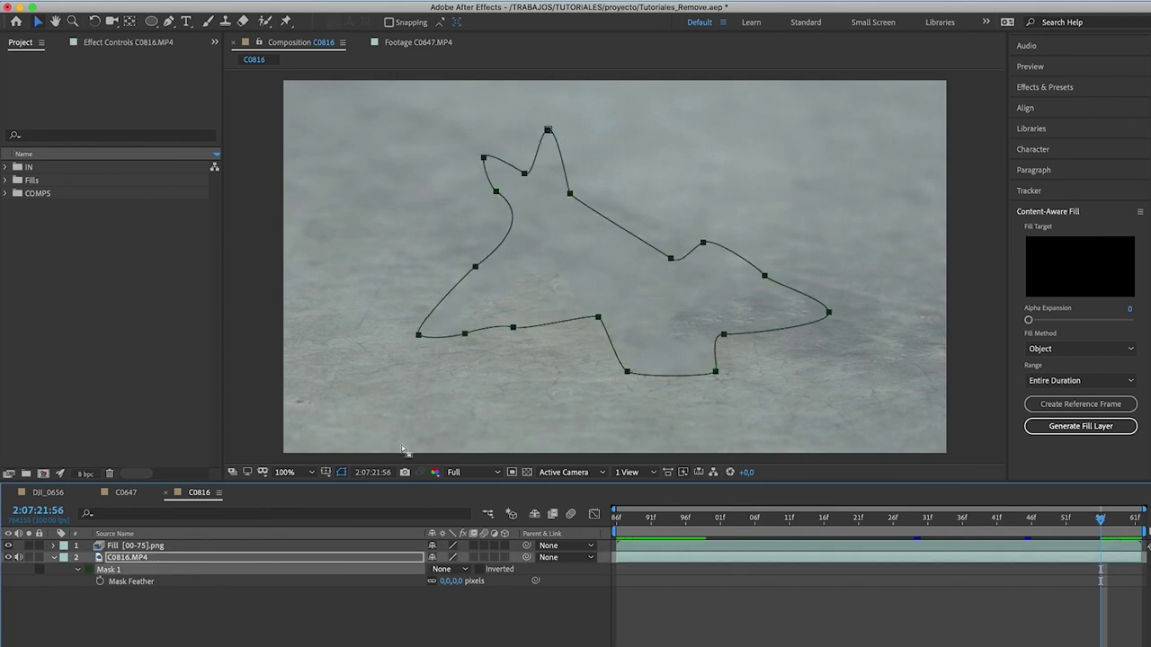
pyautogui.click(8, 546)
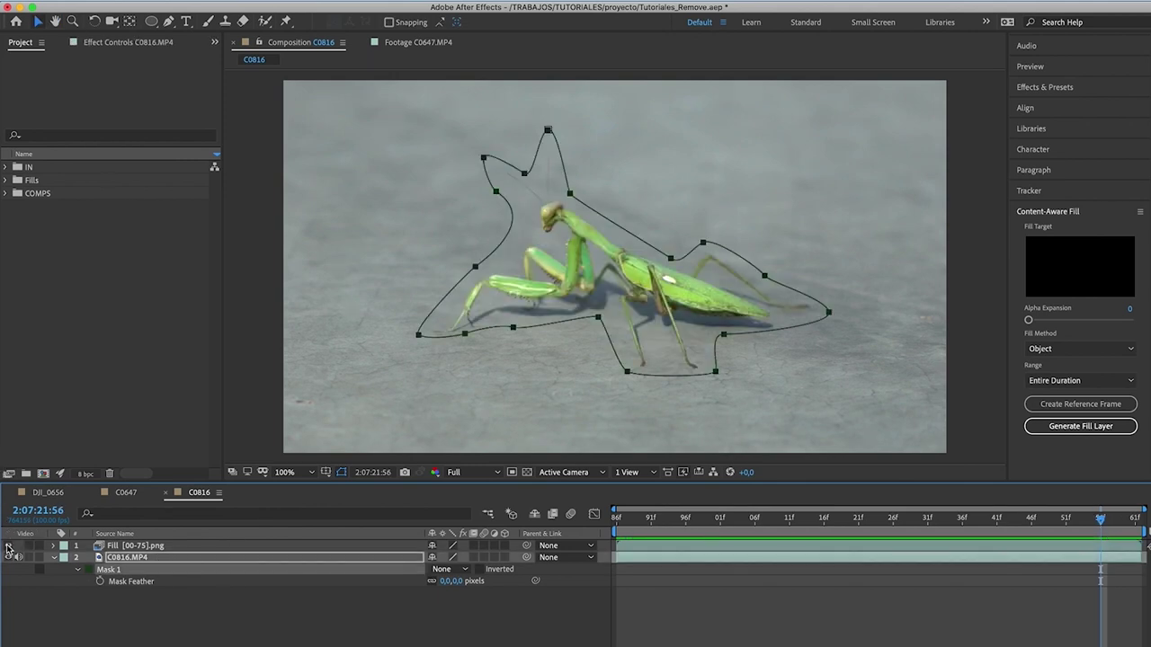
pyautogui.click(8, 546)
pyautogui.press('space')
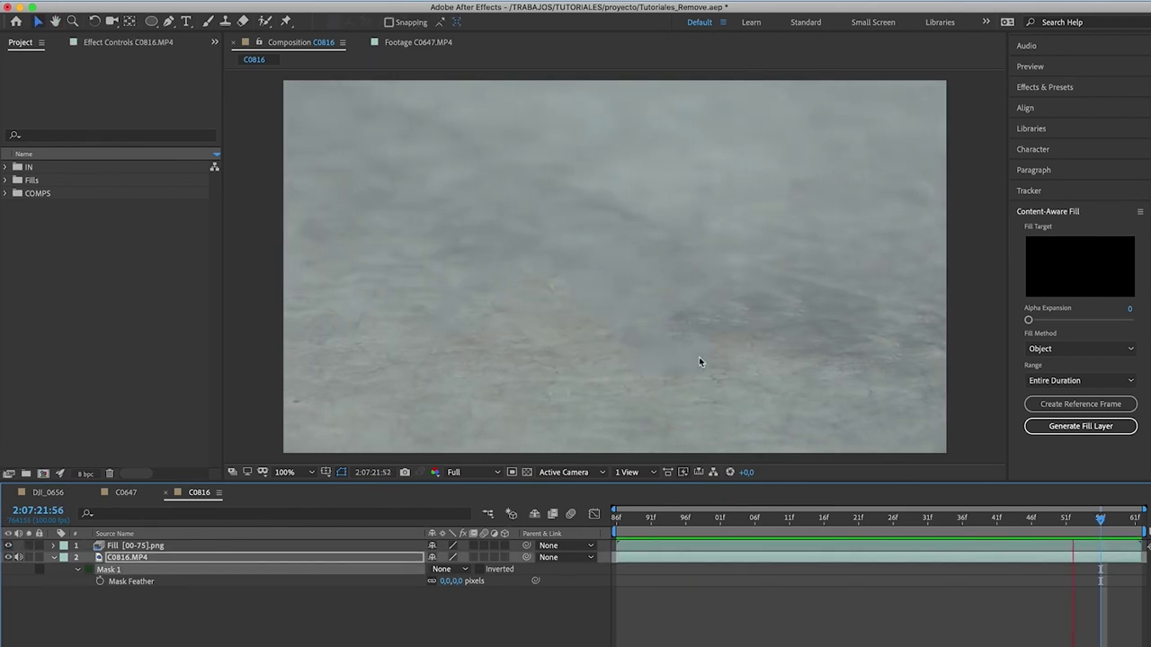
pyautogui.press('space')
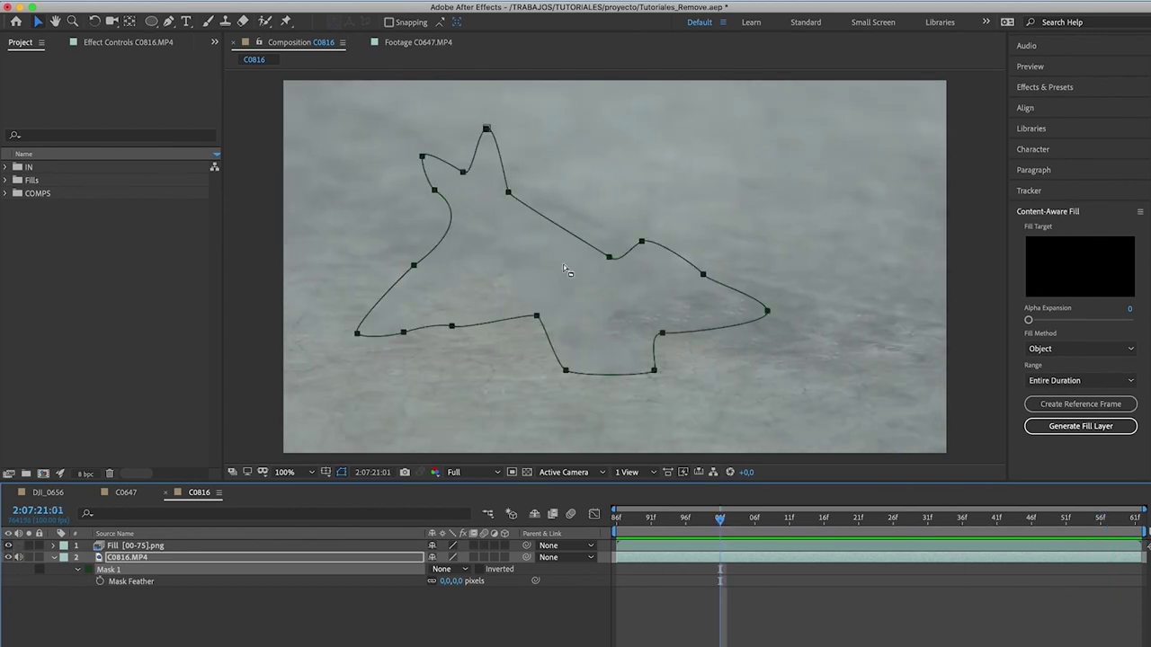
pyautogui.click(725, 526)
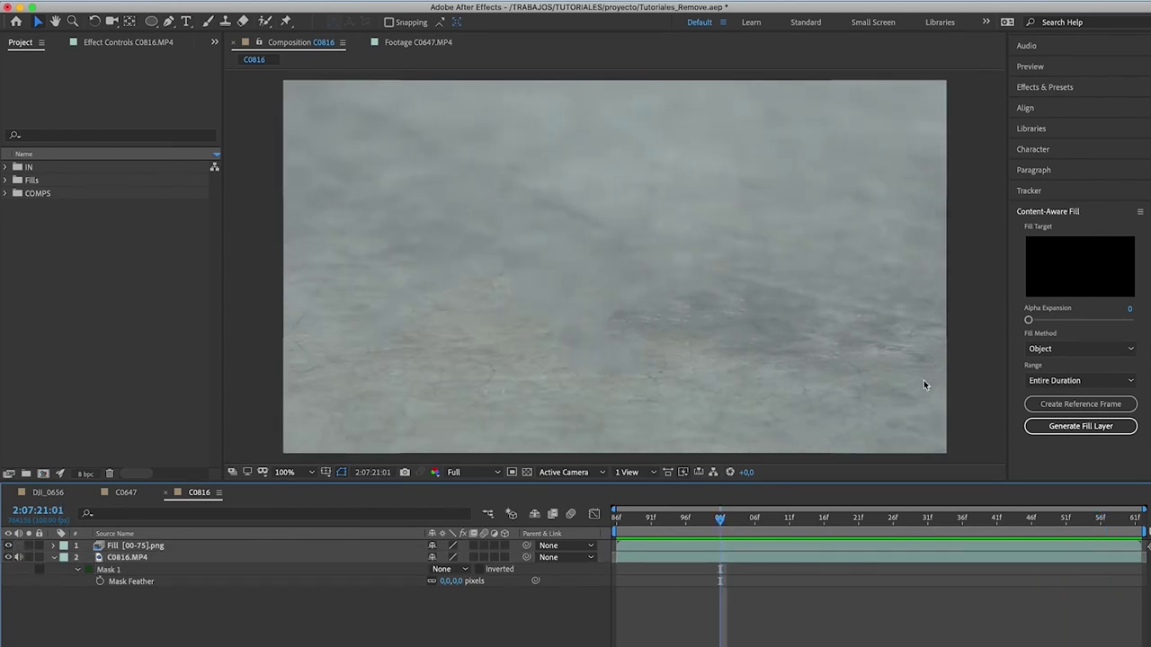
pyautogui.click(135, 558)
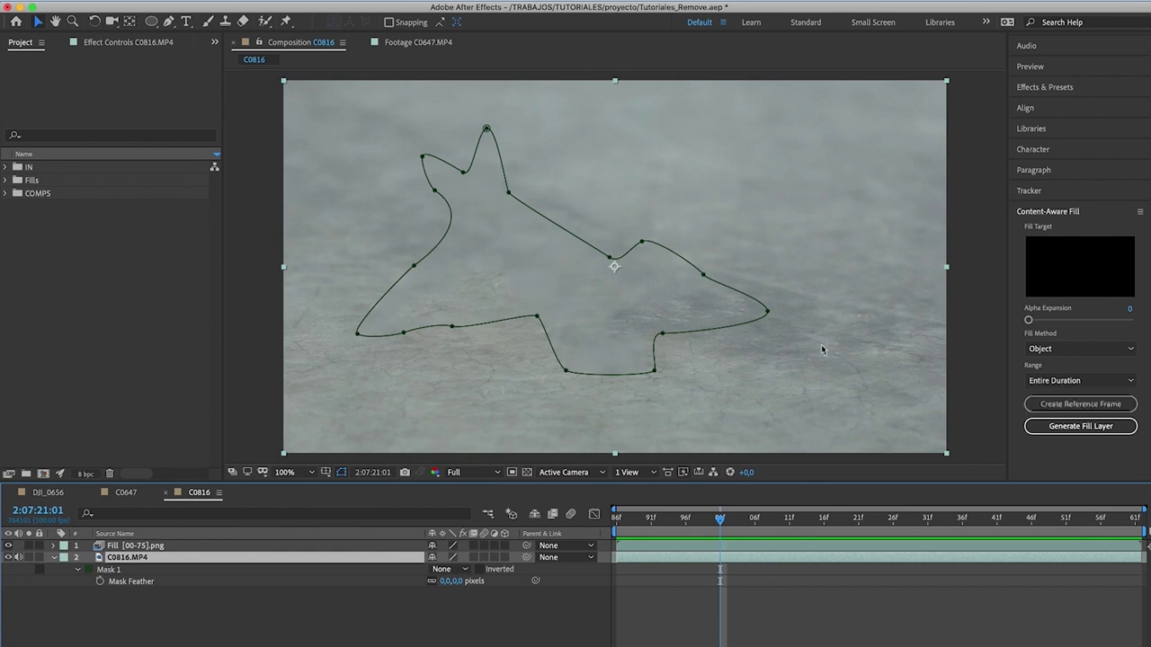